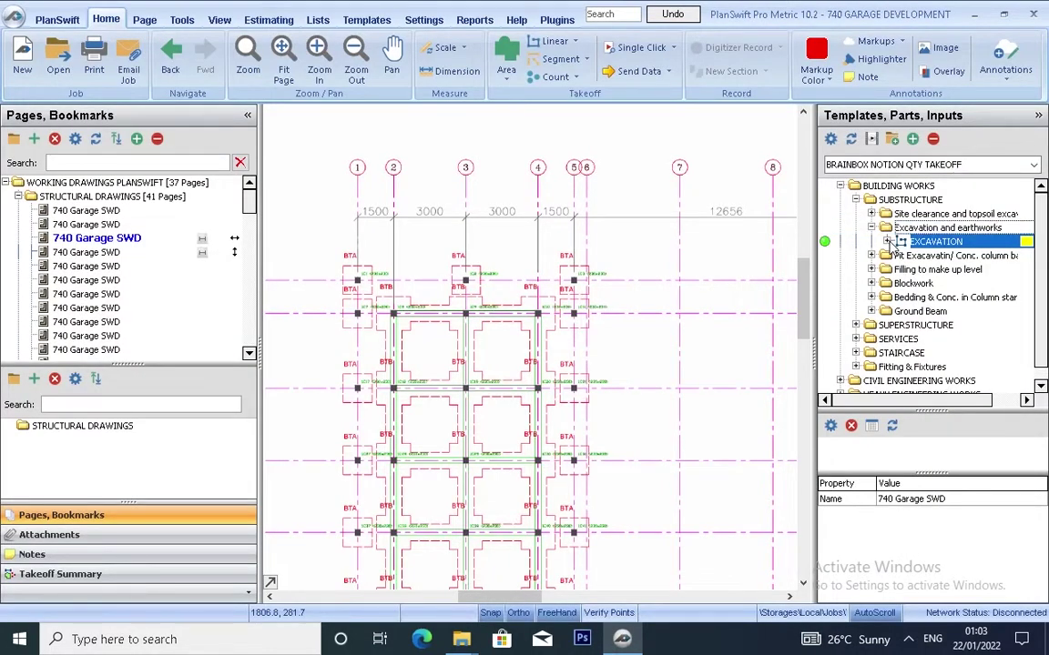
Step: Expand EXCAVATION to list Backfilling, Disposal, Conc. footing and the other sub-items, and zoom the foundation layout
left_click(887, 242)
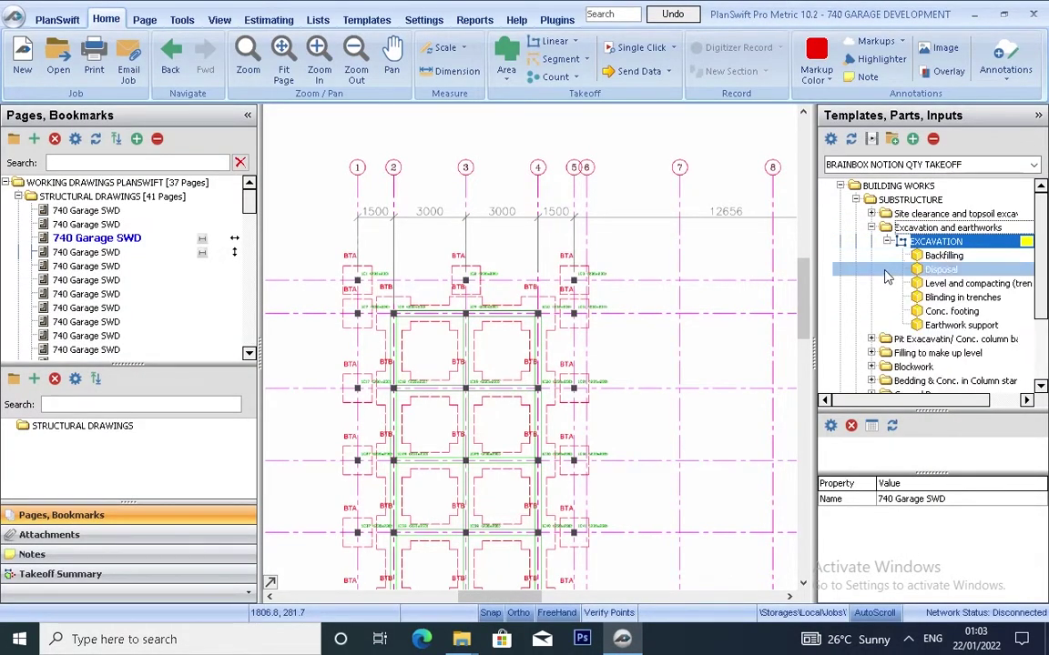
left_click(921, 244)
scroll(480, 191, "down", 4)
scroll(491, 199, "up", 1)
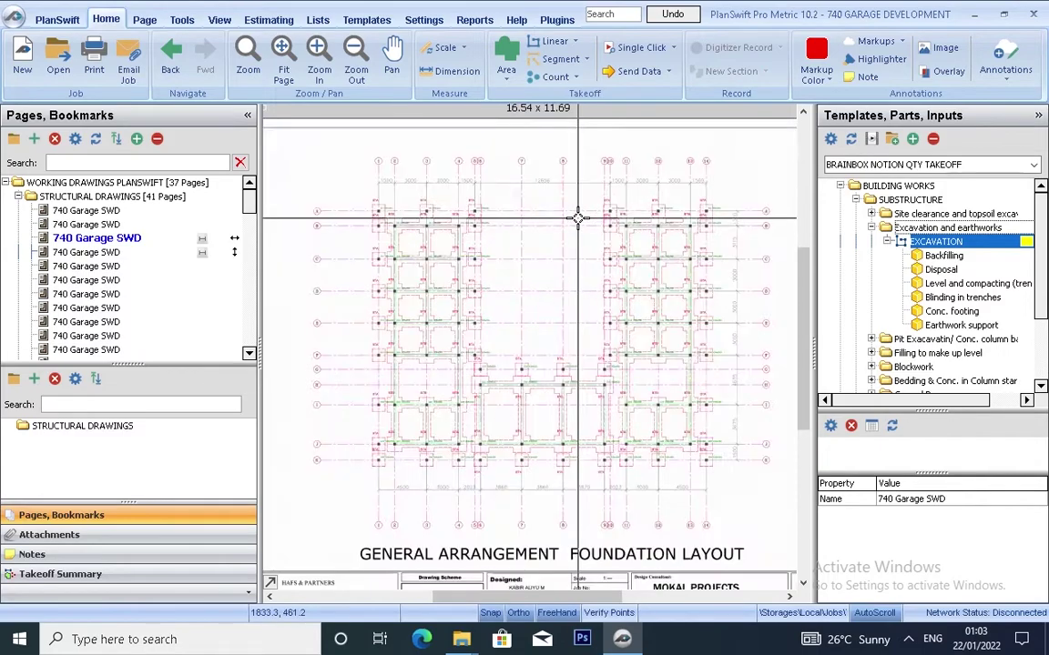
scroll(421, 206, "up", 6)
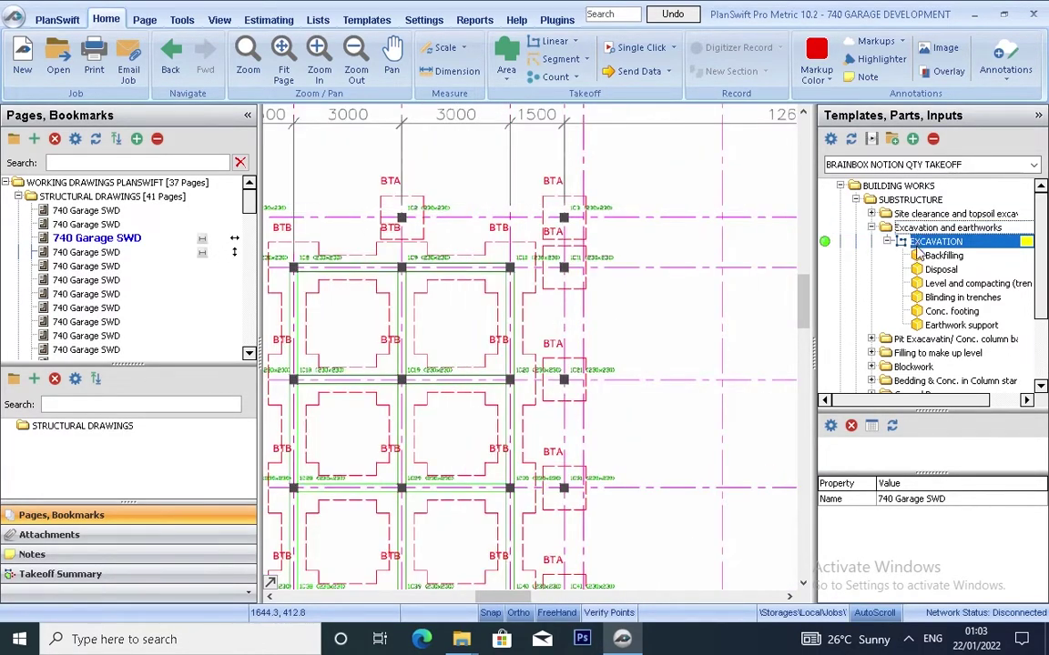
Step: Check the EXCAVATION properties without changes, then switch to the column base details sheet
double_click(813, 246)
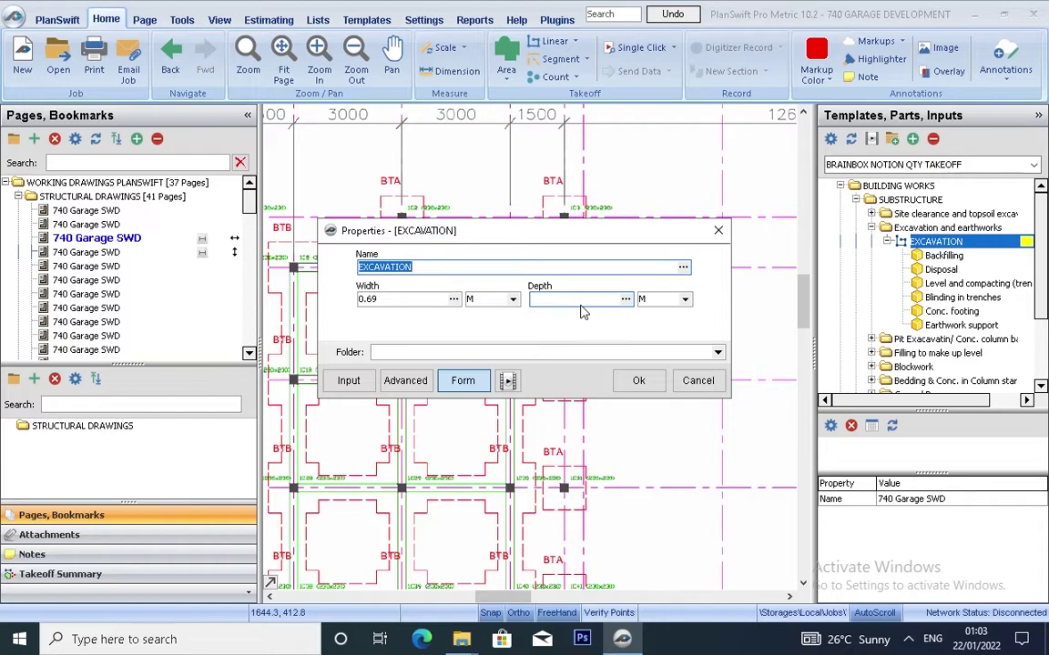
left_click(698, 380)
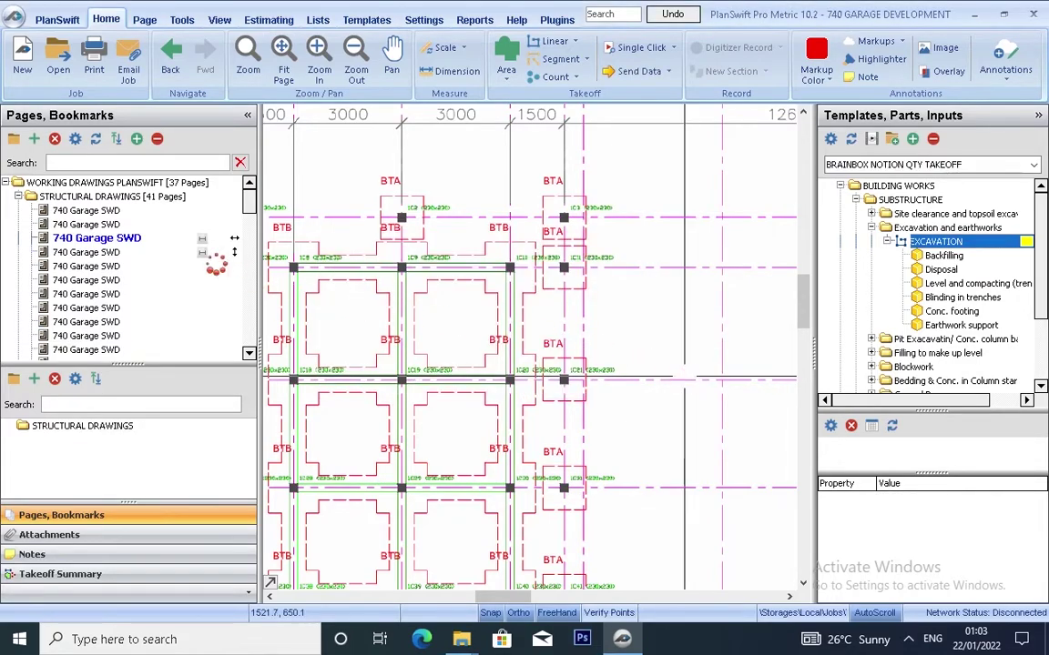
left_click(136, 253)
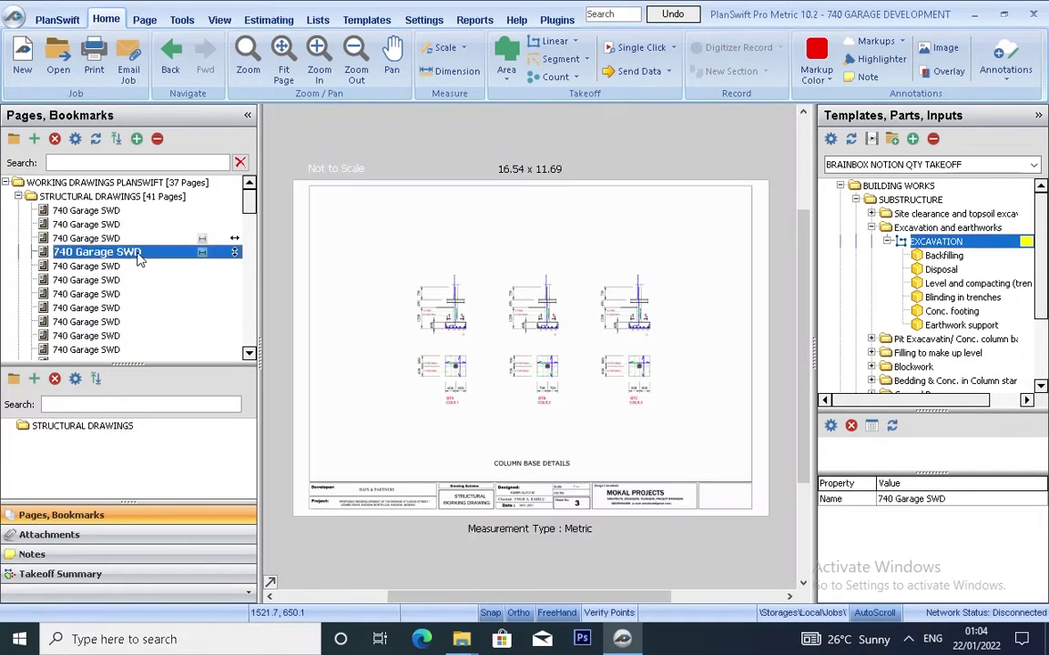
scroll(443, 305, "up", 5)
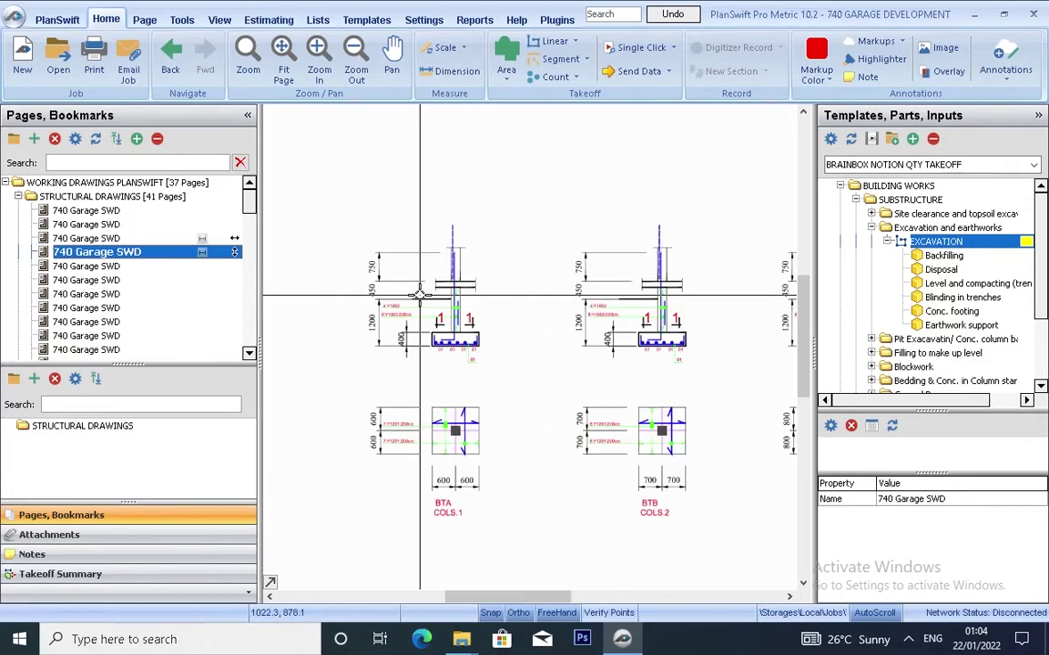
Step: Dimension the footing excavation depth as 1.50 M, then return to the foundation layout sheet
left_click(451, 71)
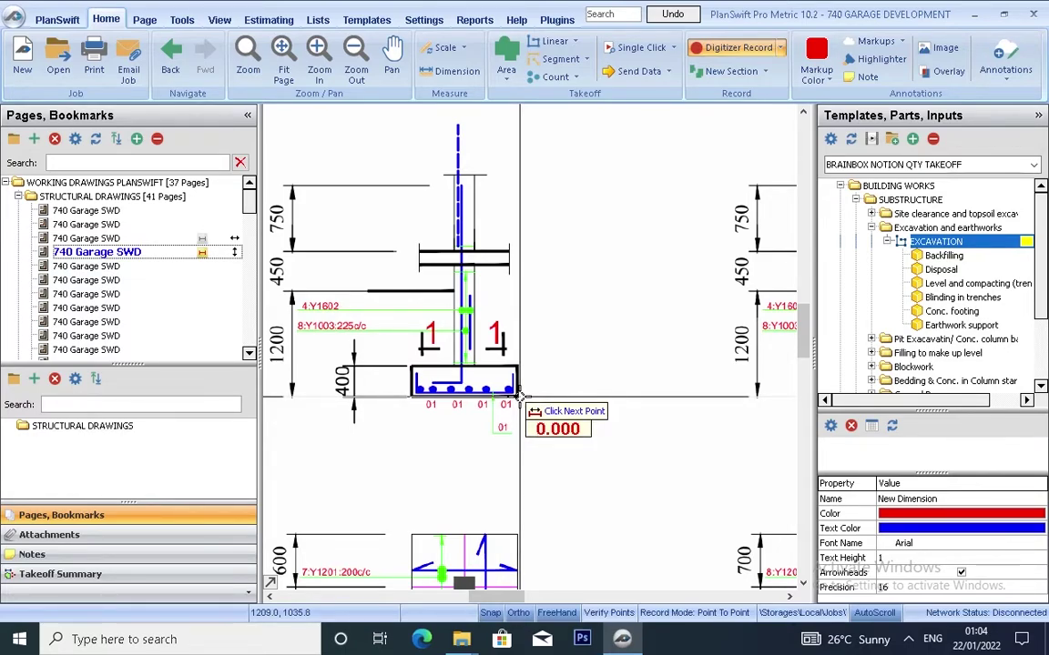
left_click(520, 397)
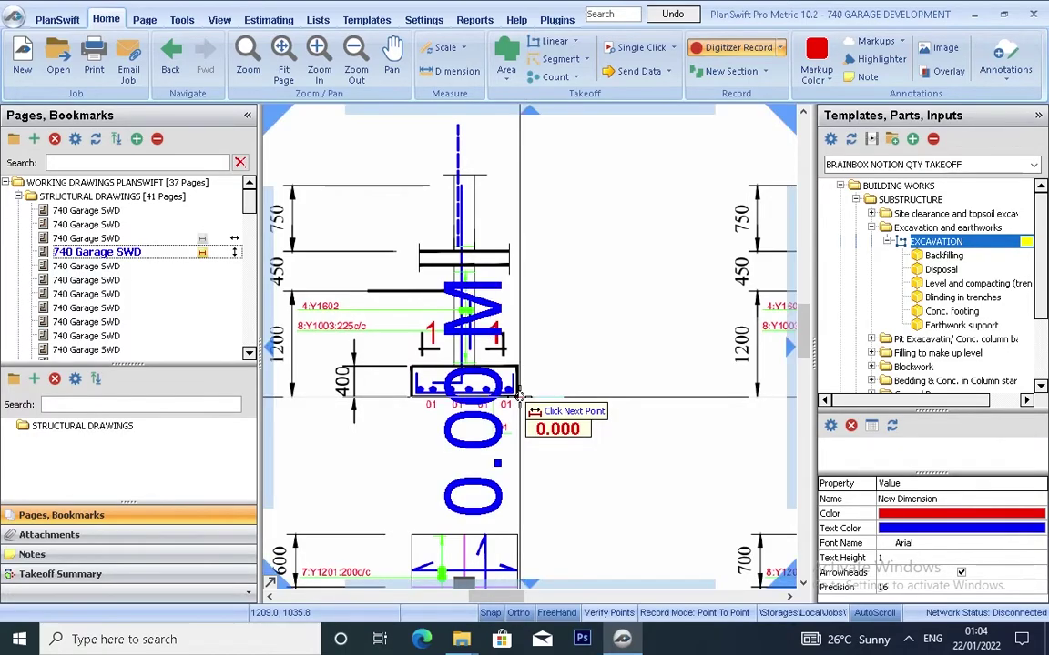
left_click(519, 263)
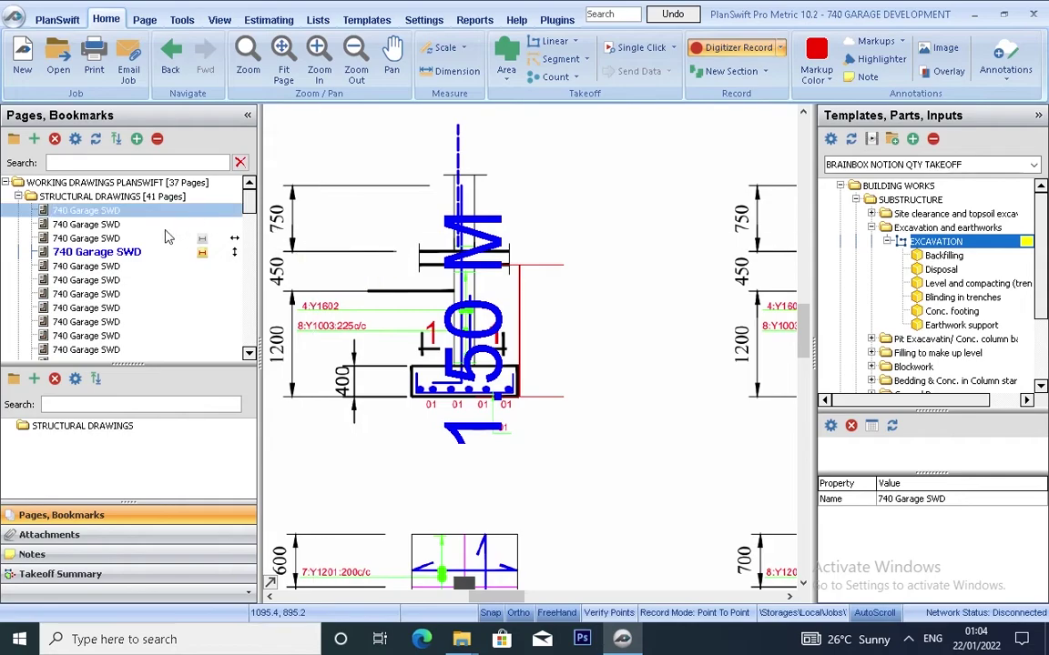
left_click(127, 239)
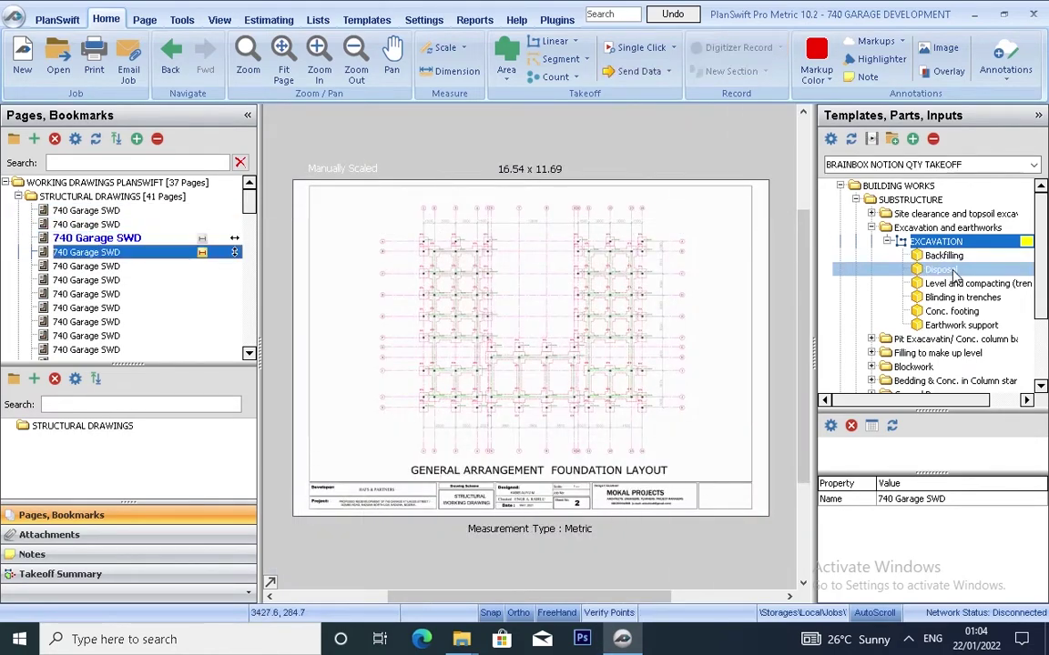
Step: Enter a 1.5 M depth for EXCAVATION alongside its 0.69 M width and begin the takeoff
left_click(542, 286)
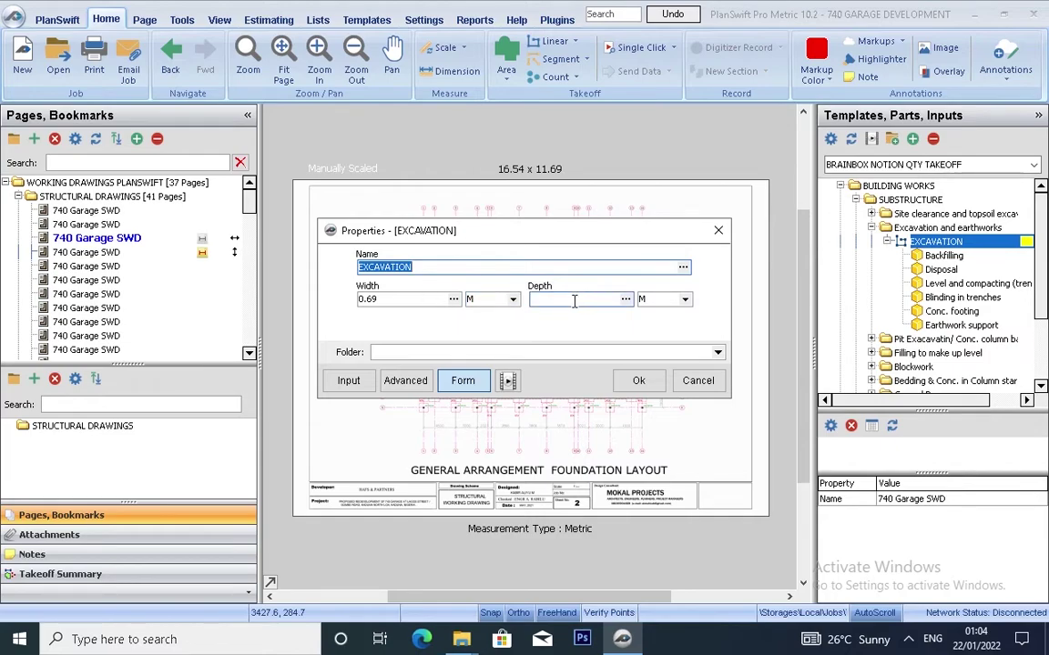
left_click(574, 301)
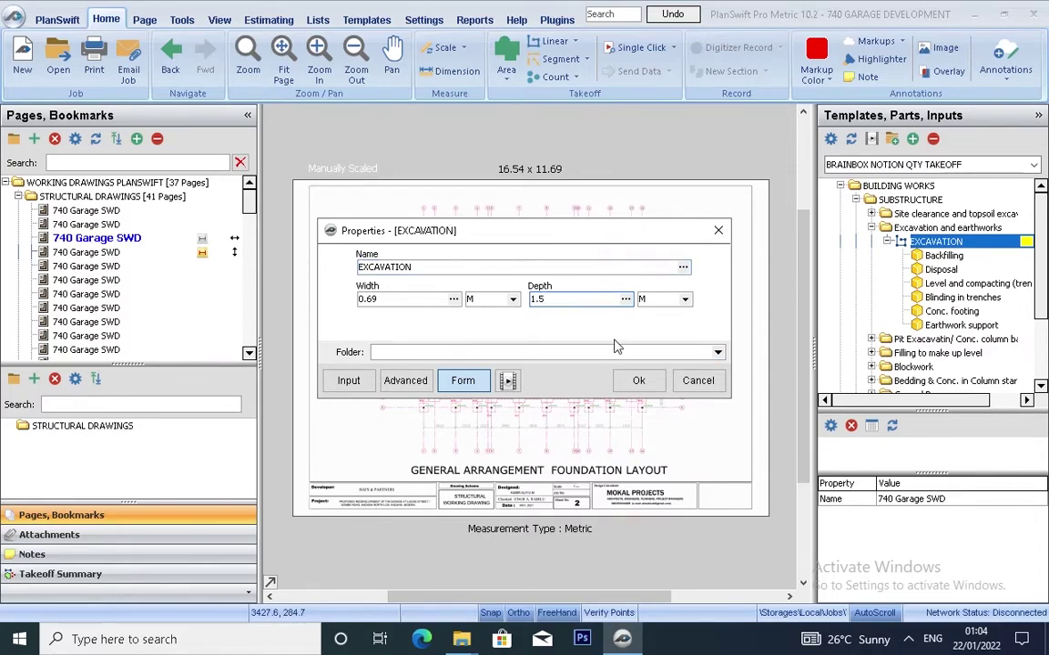
left_click(639, 382)
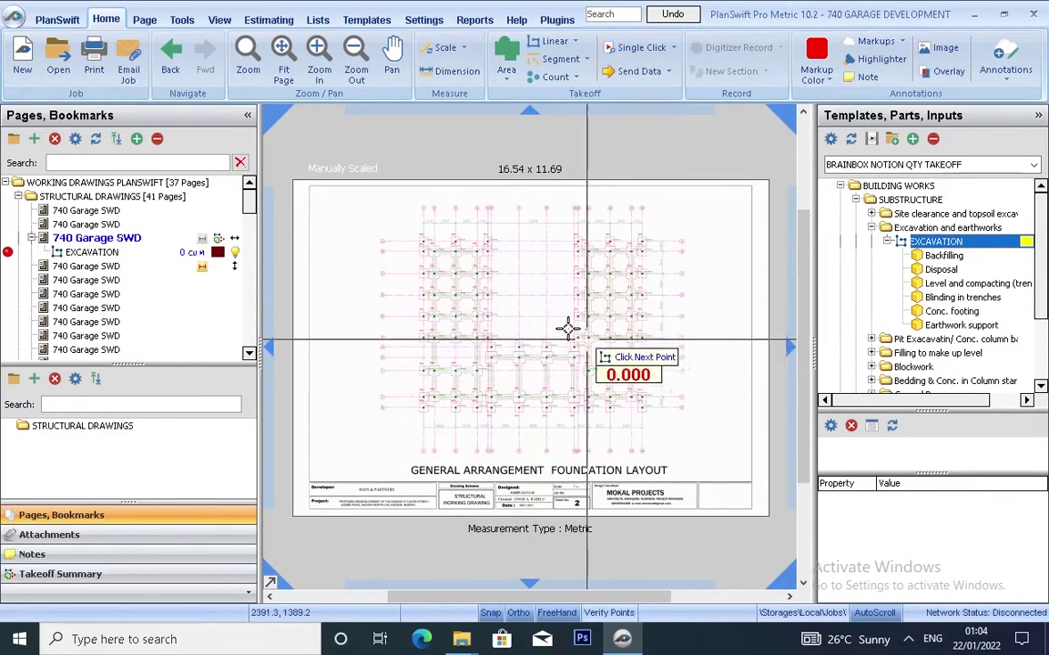
Step: Trace the first strip-foundation trench runs across the upper footings of the layout
scroll(433, 239, "up", 3)
scroll(433, 238, "up", 3)
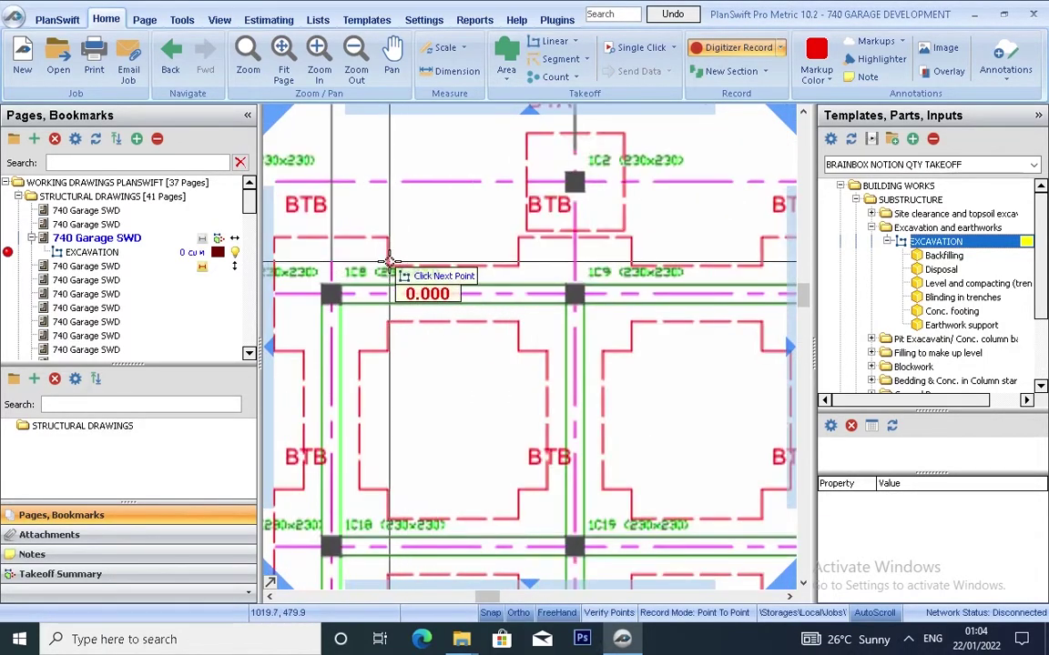
left_click(516, 267)
left_click(632, 266)
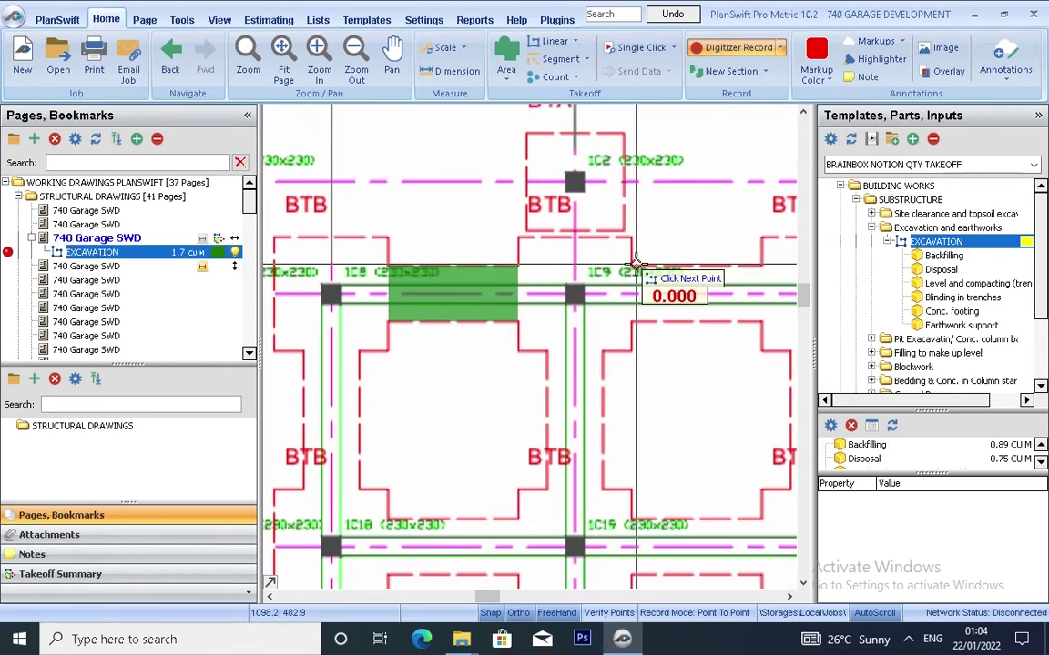
left_click(768, 267)
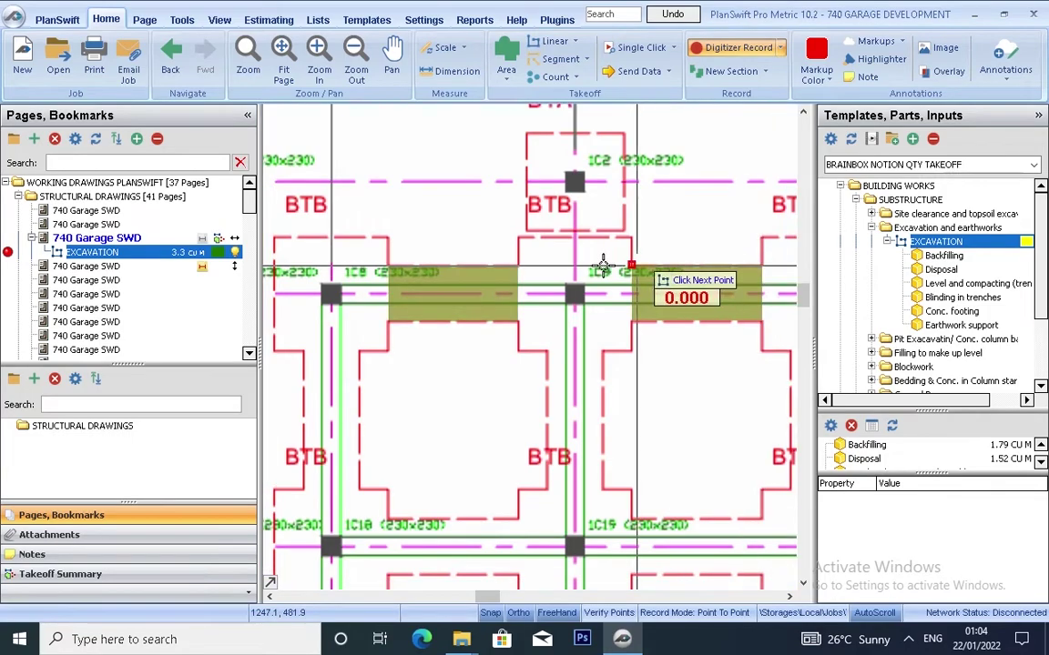
scroll(579, 257, "down", 3)
scroll(519, 262, "down", 5)
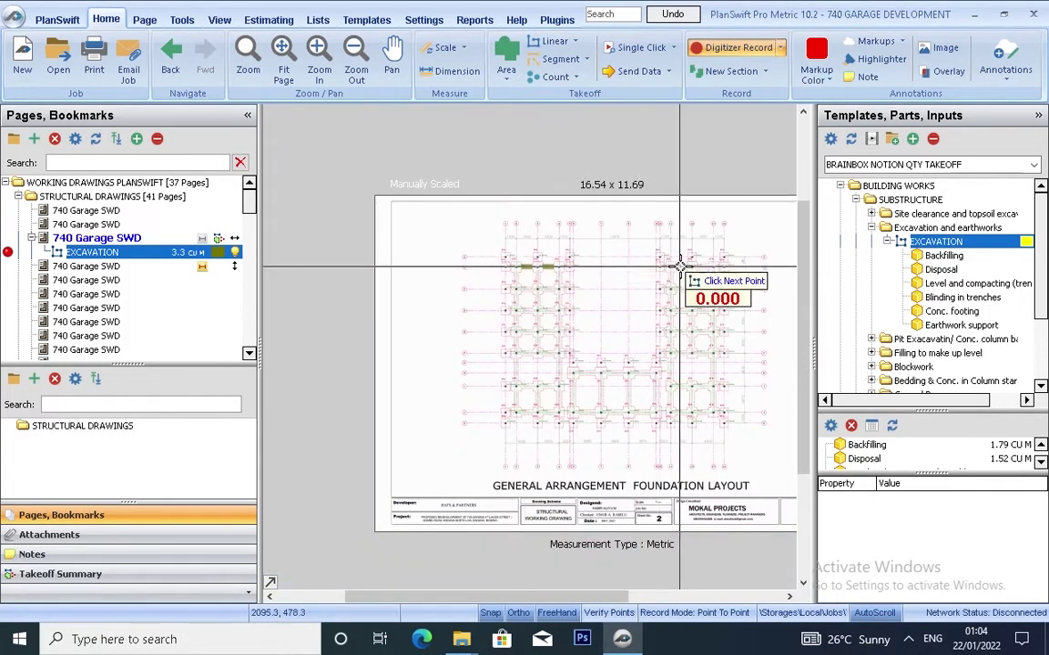
scroll(604, 301, "up", 8)
left_click(476, 239)
left_click(600, 241)
left_click(590, 389)
scroll(609, 273, "down", 5)
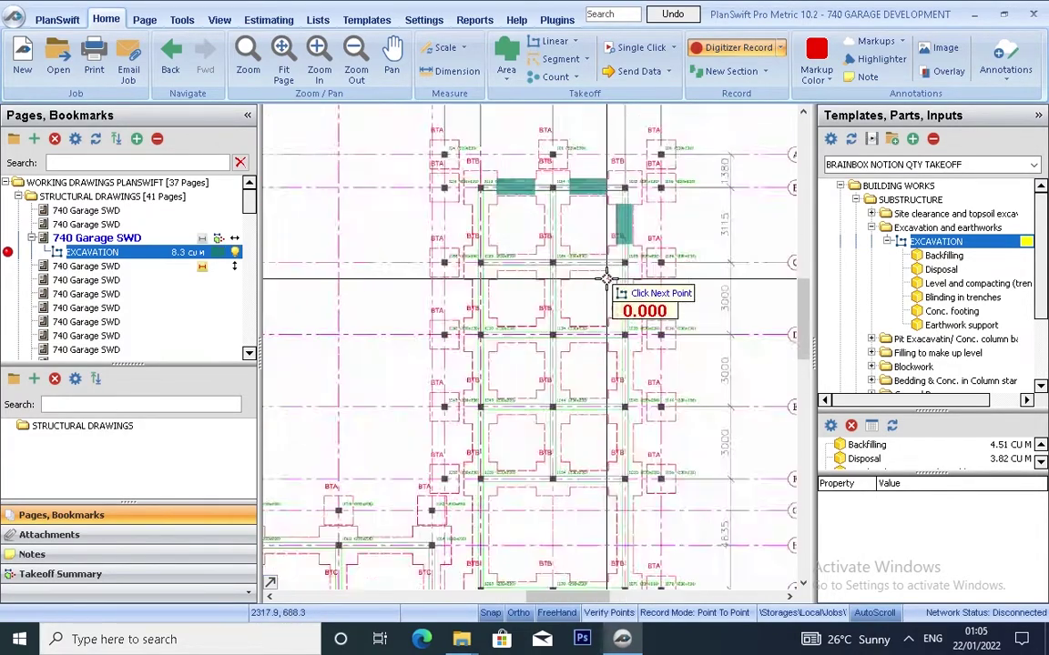
scroll(712, 279, "up", 5)
left_click(711, 469)
scroll(655, 382, "down", 3)
scroll(627, 332, "up", 3)
left_click(627, 333)
scroll(631, 279, "down", 2)
scroll(631, 279, "up", 3)
left_click(627, 292)
left_click(662, 260)
scroll(663, 259, "down", 3)
scroll(663, 259, "up", 3)
left_click(652, 546)
scroll(644, 410, "down", 3)
scroll(664, 410, "up", 3)
left_click(503, 362)
scroll(503, 362, "down", 3)
scroll(369, 326, "up", 3)
scroll(527, 279, "down", 3)
left_click(686, 264)
scroll(655, 243, "up", 3)
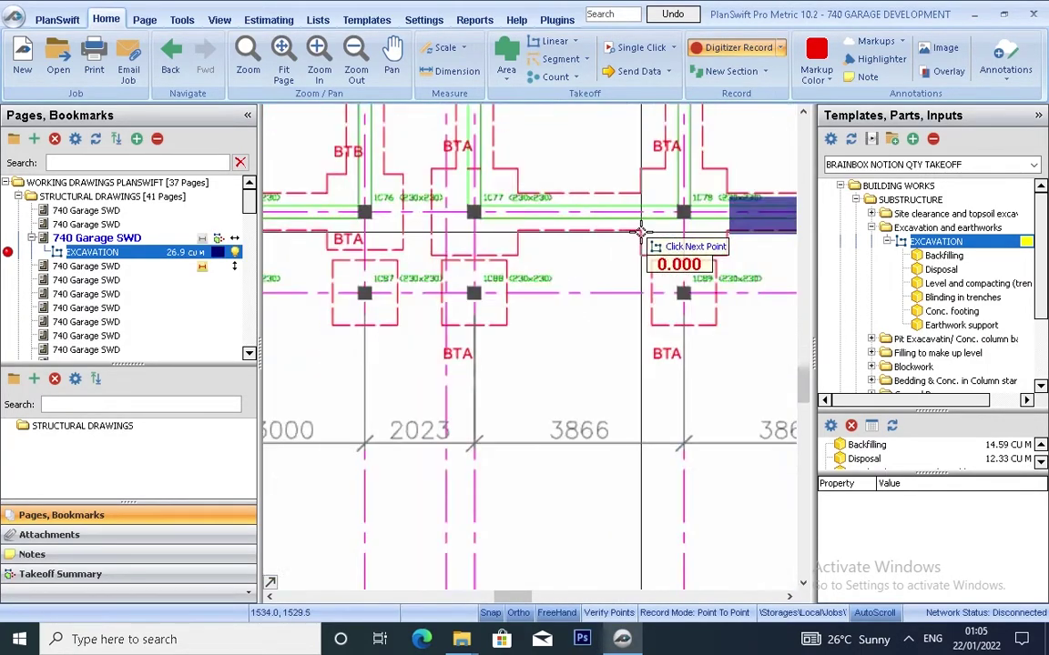
scroll(642, 208, "down", 3)
scroll(381, 257, "up", 3)
left_click(695, 264)
left_click(545, 264)
scroll(545, 264, "down", 3)
scroll(522, 239, "up", 3)
left_click(522, 238)
scroll(522, 239, "down", 3)
scroll(533, 234, "up", 3)
left_click(474, 220)
Step: Trace the remaining trench runs down to the lower footings, bringing excavation to 109.1 cu m
left_click(687, 224)
scroll(687, 223, "down", 3)
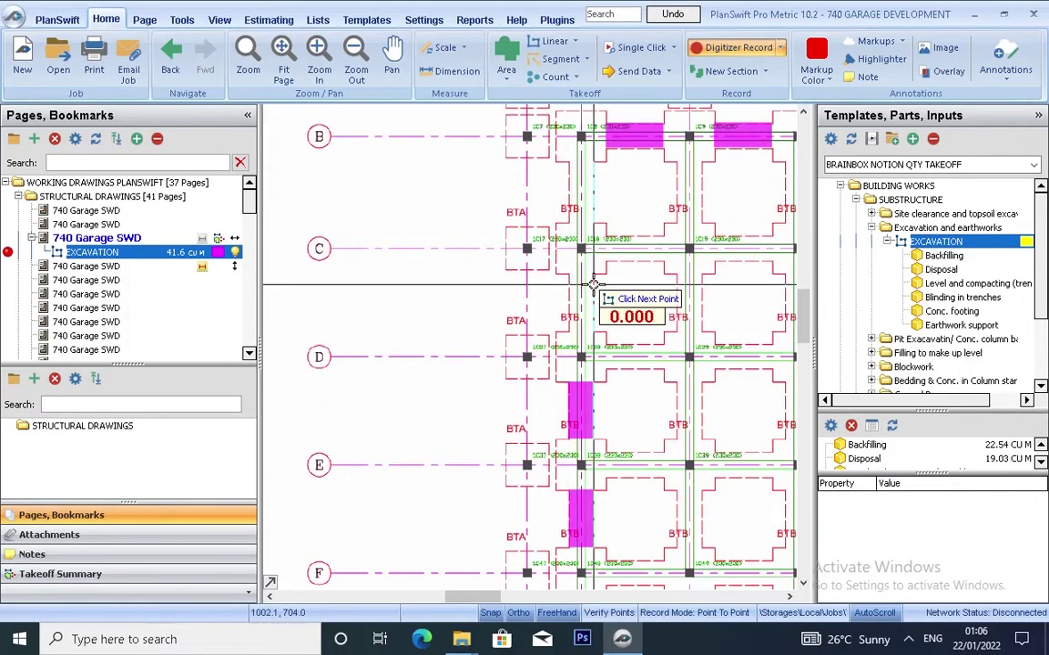
scroll(503, 226, "up", 3)
scroll(717, 304, "up", 2)
left_click(604, 188)
scroll(603, 189, "down", 2)
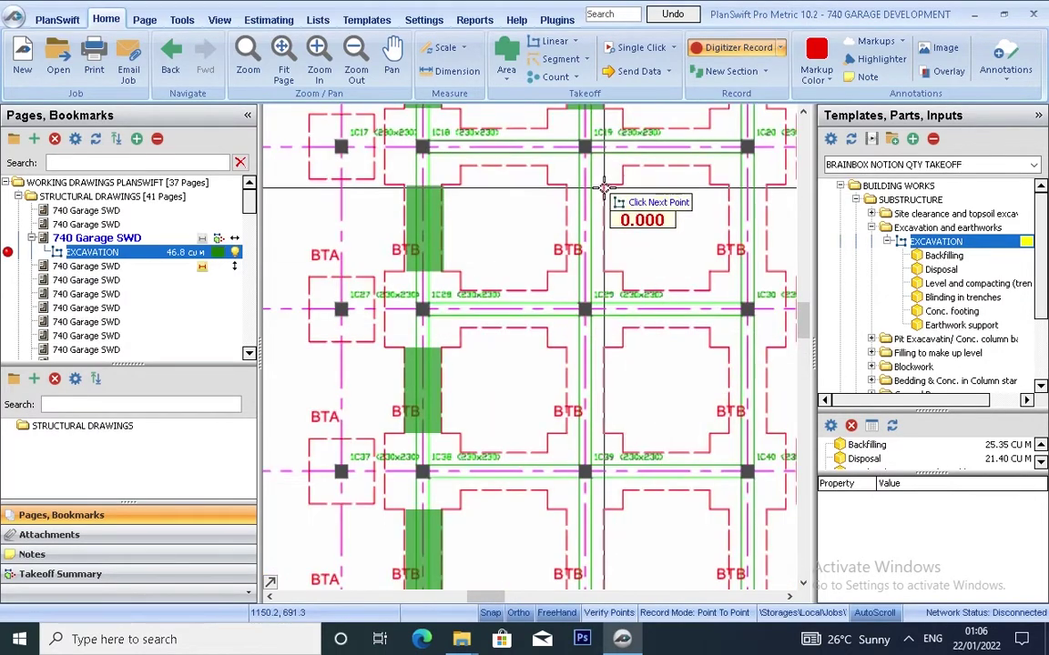
scroll(643, 350, "up", 2)
scroll(628, 374, "down", 2)
scroll(614, 451, "down", 1)
scroll(479, 448, "up", 3)
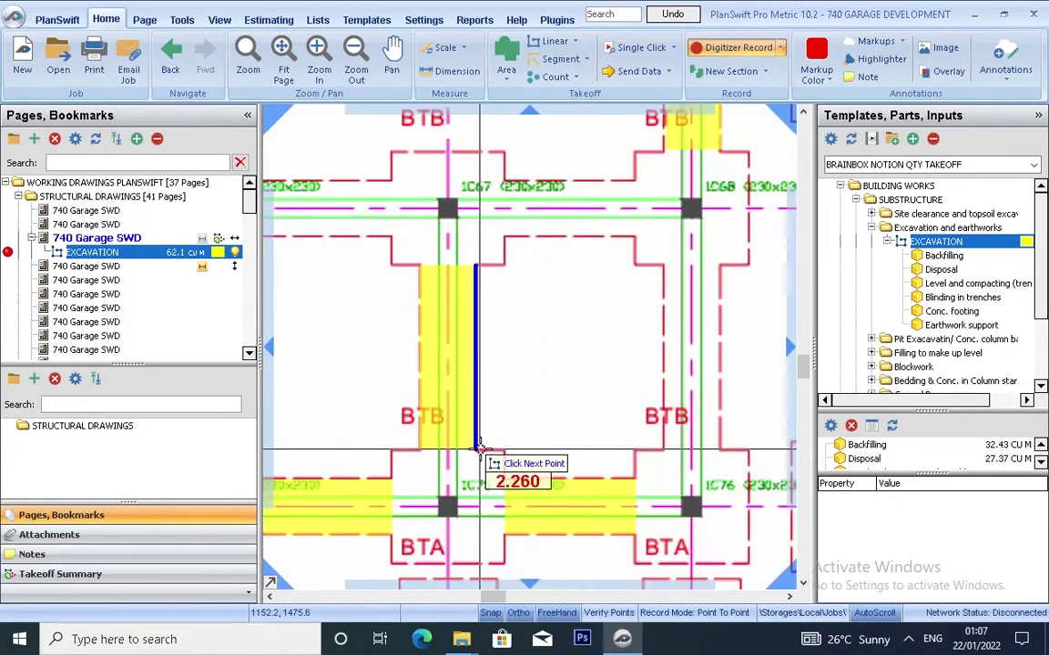
left_click(726, 444)
scroll(503, 327, "down", 2)
scroll(531, 310, "down", 3)
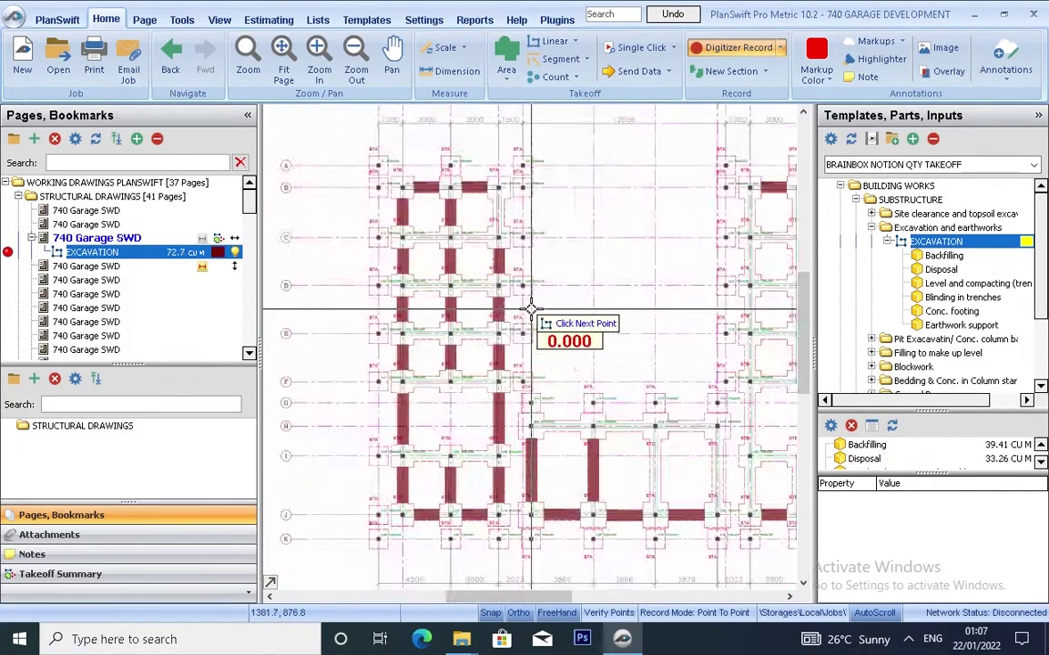
scroll(655, 475, "up", 3)
scroll(656, 478, "down", 1)
left_click(461, 461)
scroll(460, 461, "down", 1)
scroll(496, 437, "down", 1)
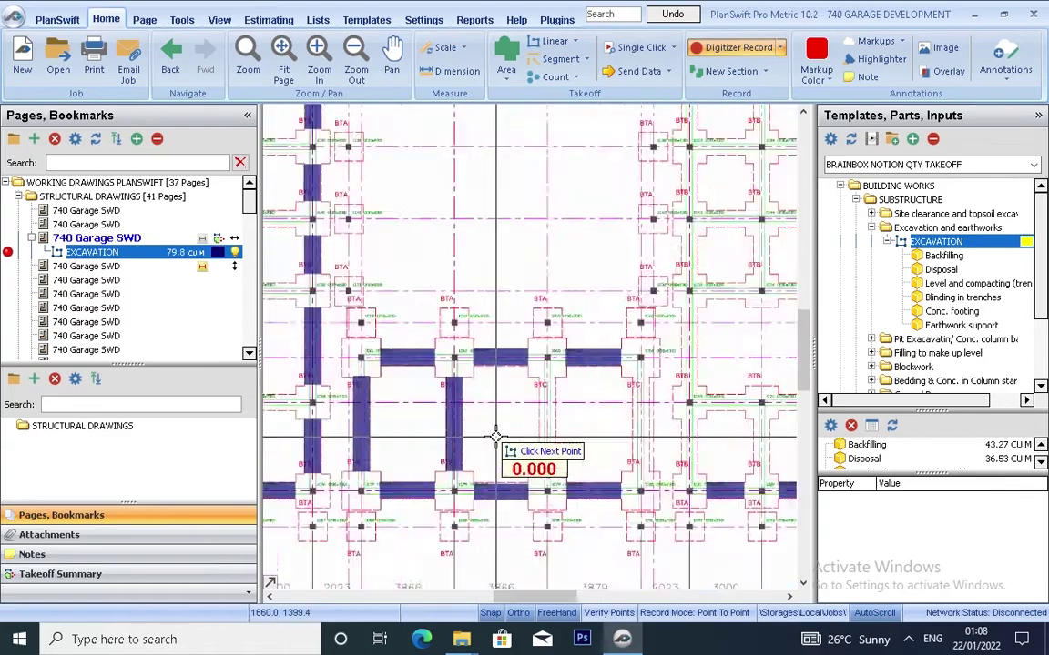
scroll(496, 437, "up", 4)
scroll(480, 468, "down", 2)
scroll(545, 543, "up", 3)
left_click(664, 453)
scroll(533, 382, "down", 3)
scroll(569, 417, "down", 1)
scroll(632, 515, "up", 3)
left_click(464, 420)
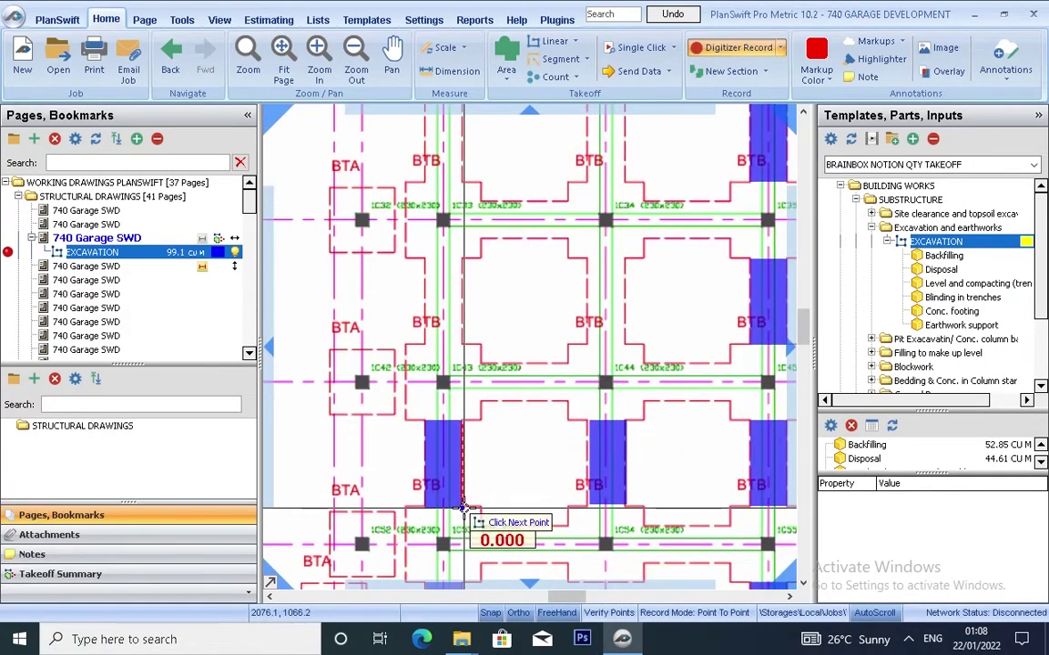
left_click(464, 507)
left_click(355, 285)
scroll(363, 367, "down", 1)
scroll(445, 311, "up", 1)
left_click(445, 311)
scroll(533, 332, "down", 2)
scroll(431, 317, "down", 3)
left_click(431, 317)
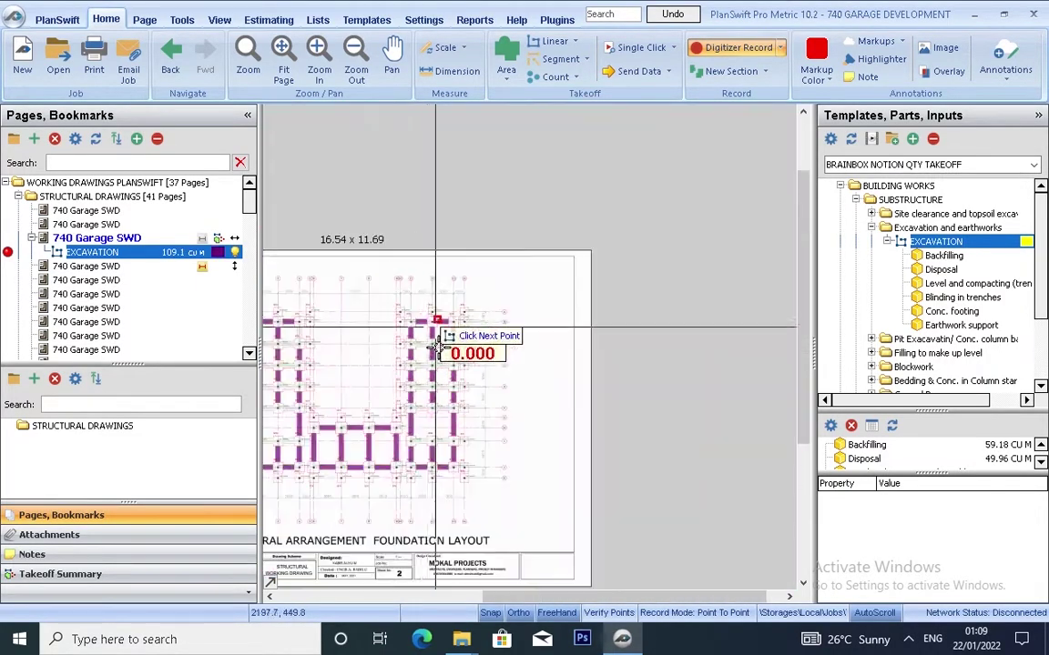
scroll(431, 317, "up", 2)
scroll(405, 294, "up", 2)
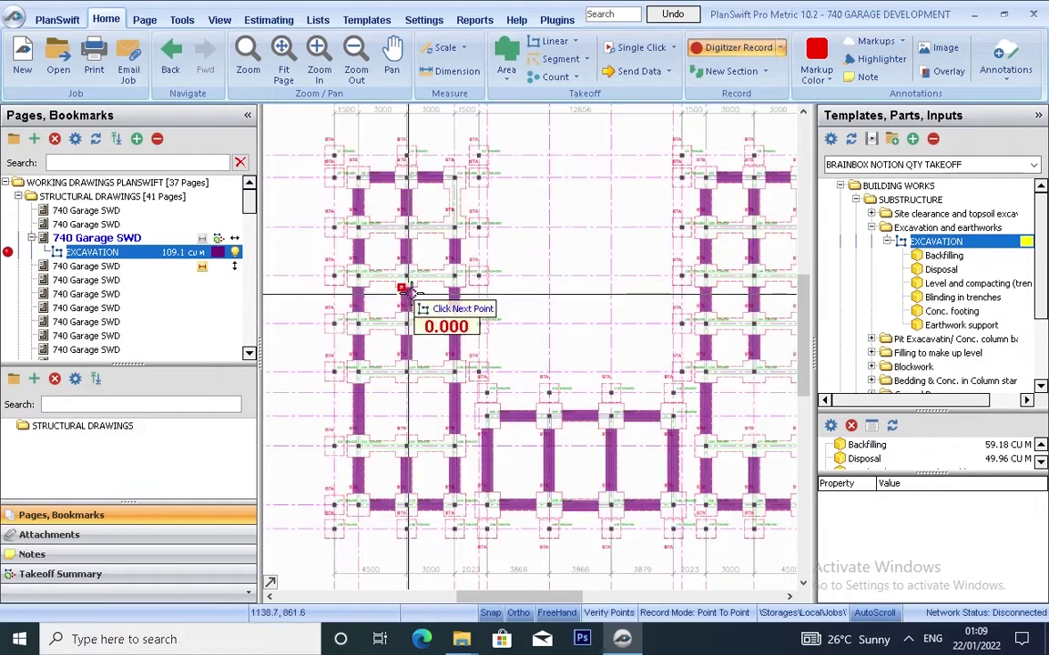
scroll(405, 293, "down", 3)
scroll(486, 208, "up", 3)
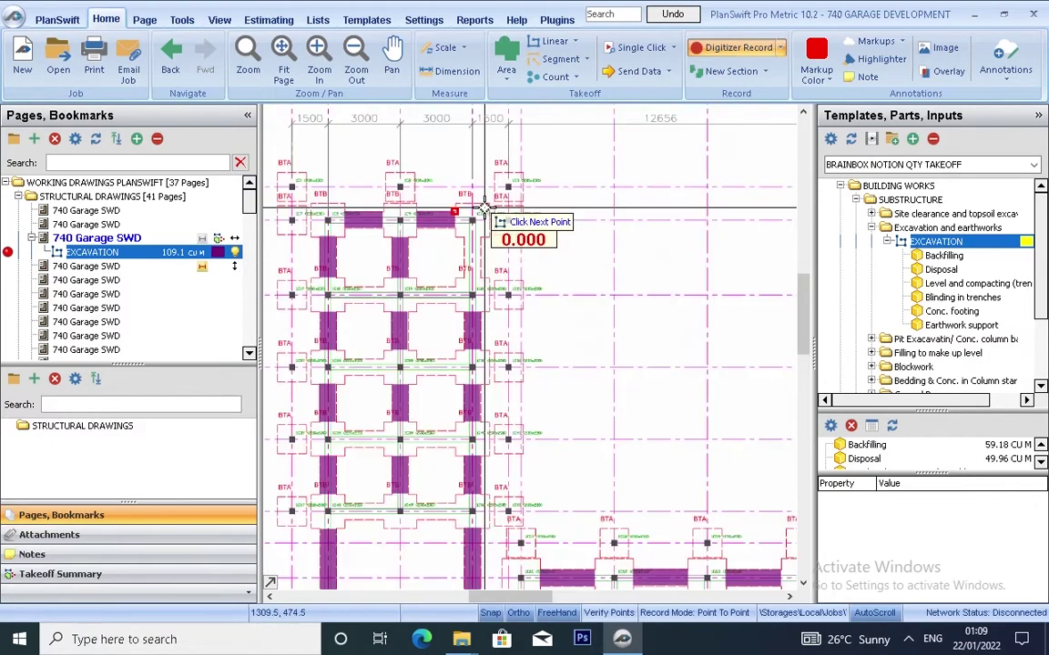
scroll(485, 207, "up", 2)
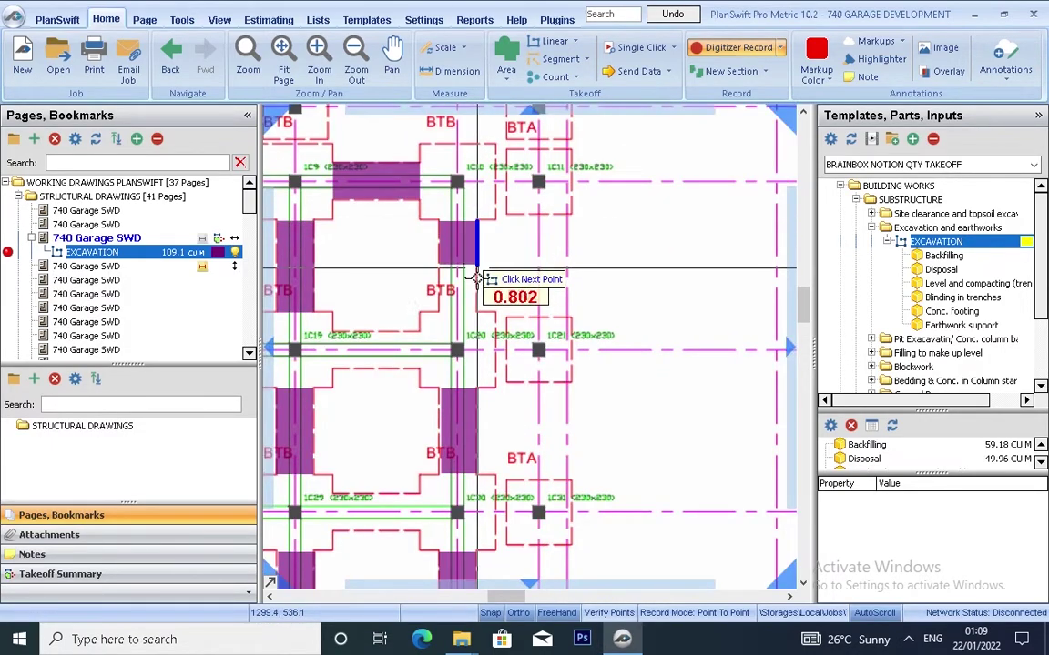
scroll(477, 311, "down", 3)
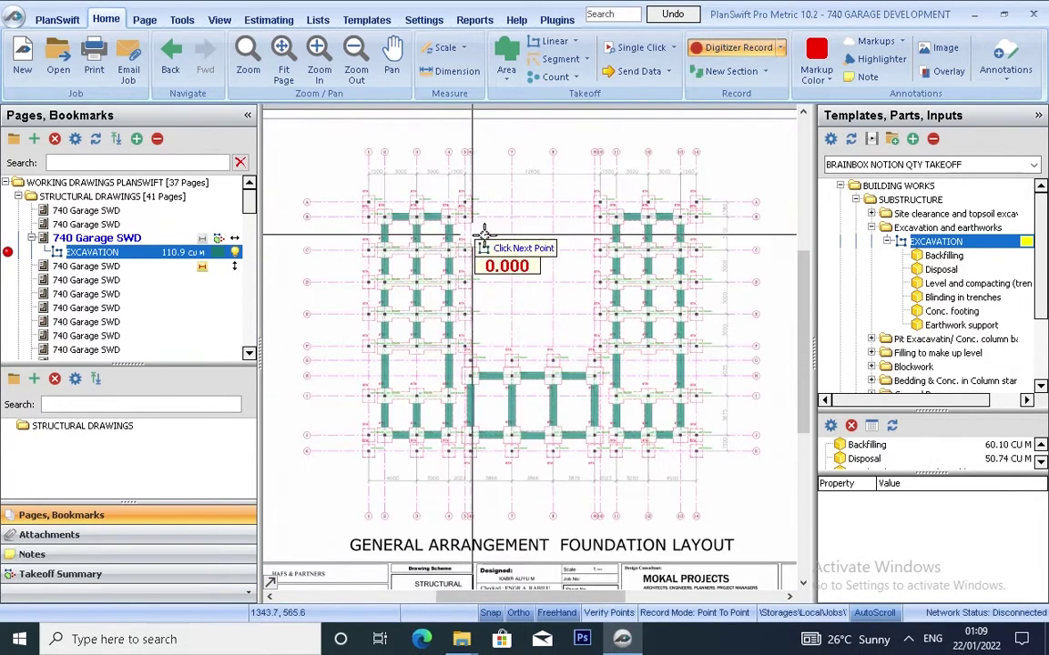
scroll(677, 266, "up", 2)
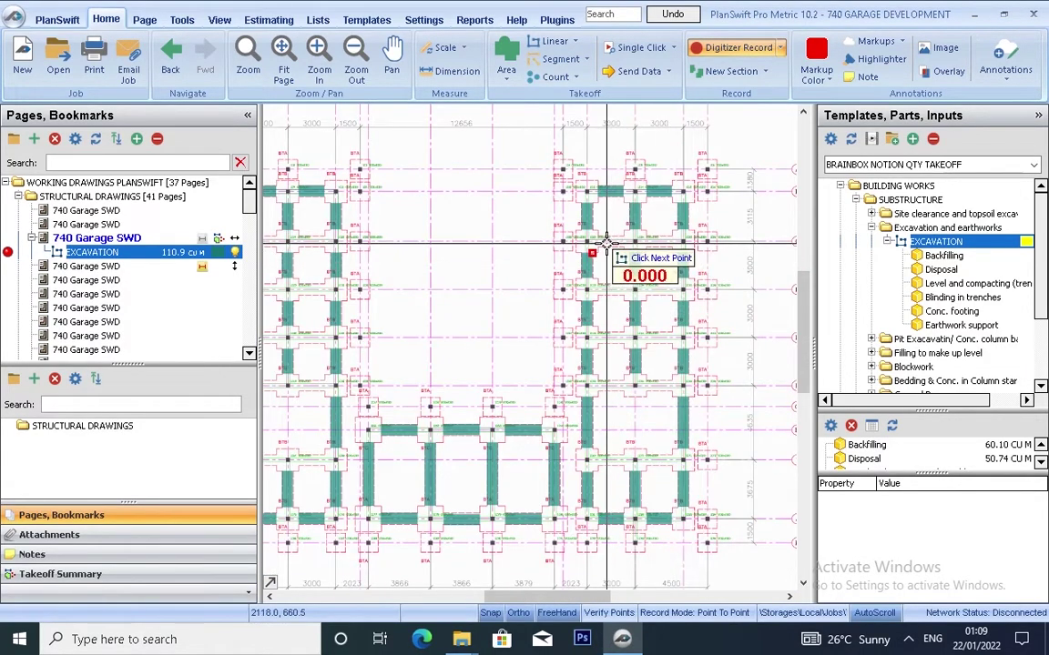
scroll(601, 268, "down", 2)
scroll(468, 314, "up", 1)
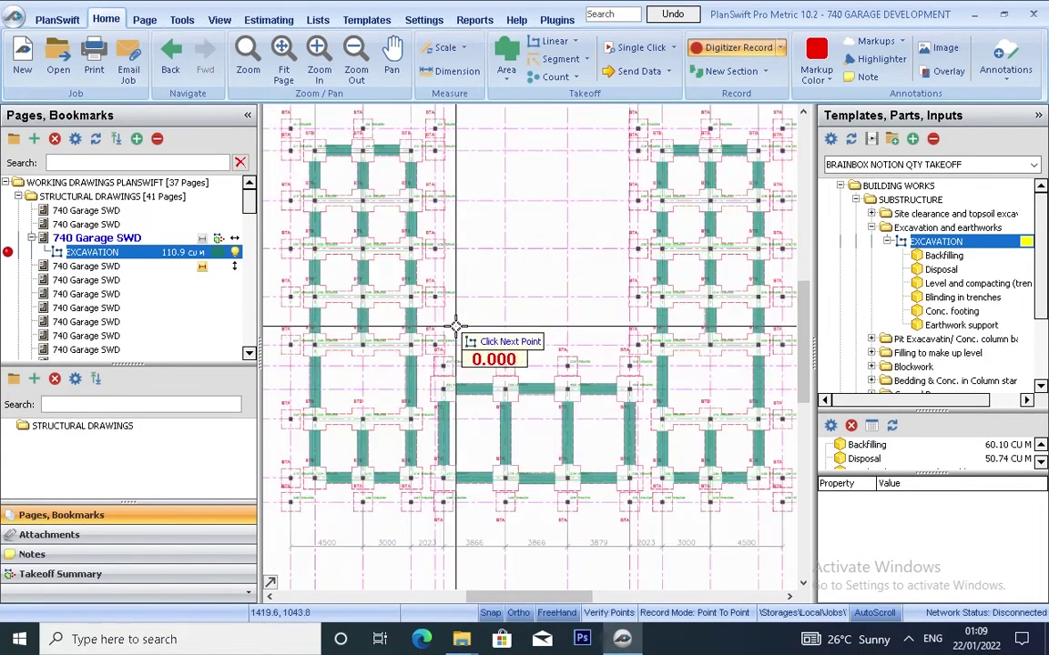
scroll(508, 249, "down", 2)
Step: Stop the trace and confirm EXCAVATION at width 0.69, depth 1.5, totalling 110.85 cu m
right_click(509, 250)
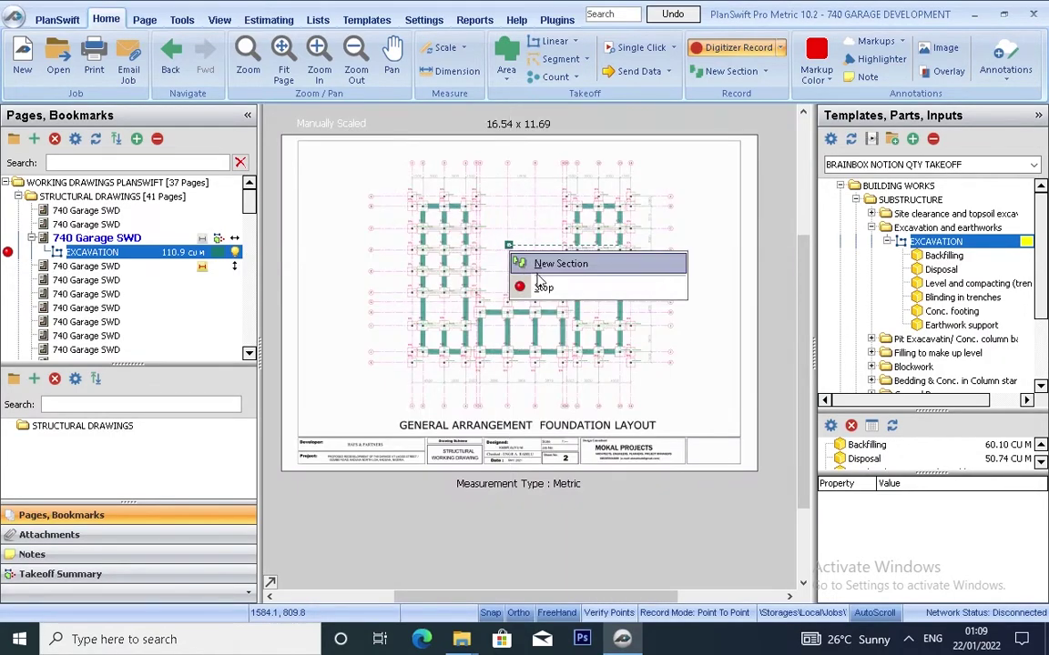
left_click(541, 288)
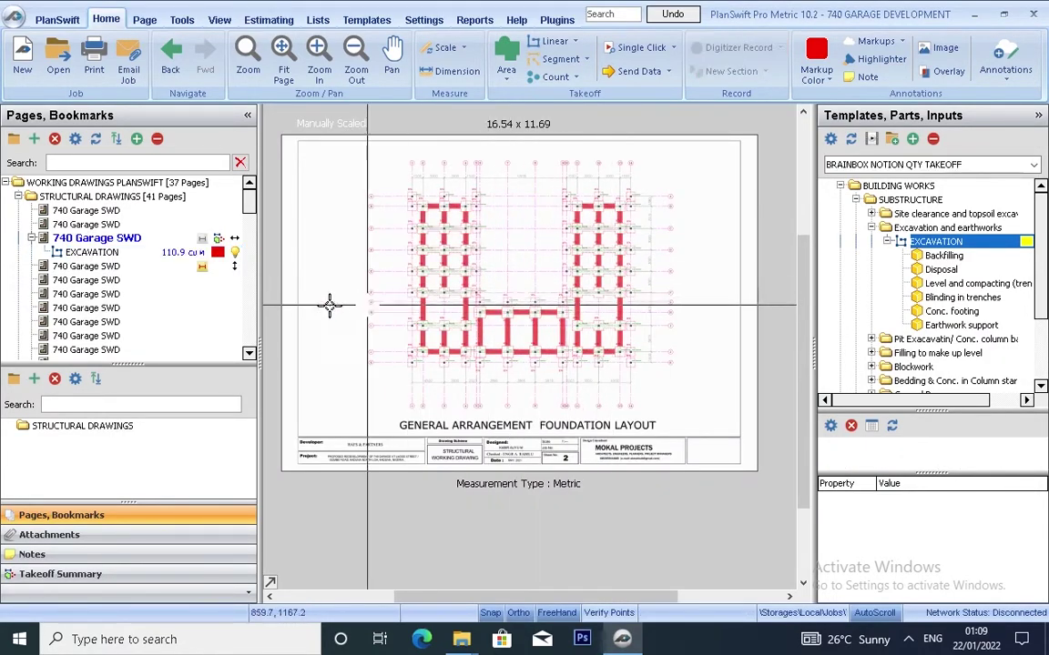
left_click(153, 254)
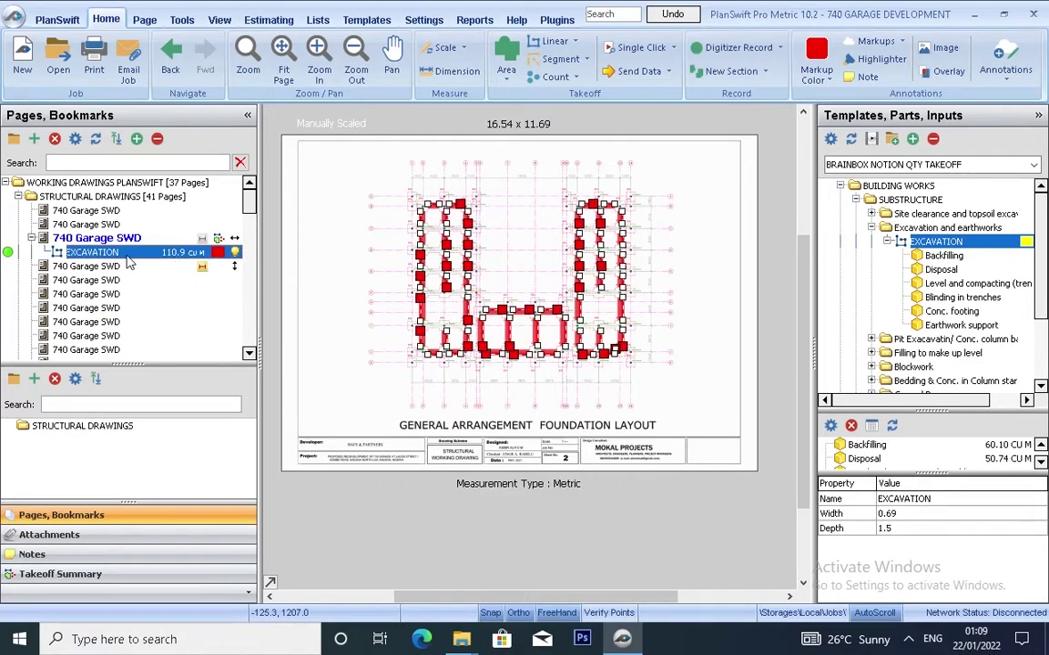
left_click(152, 573)
Step: Step through the EXCAVATION total, Backfilling, Disposal, Level and compacting, Blinding, Conc. footing and Earthwork support quantities, then return to Pages
left_click(135, 202)
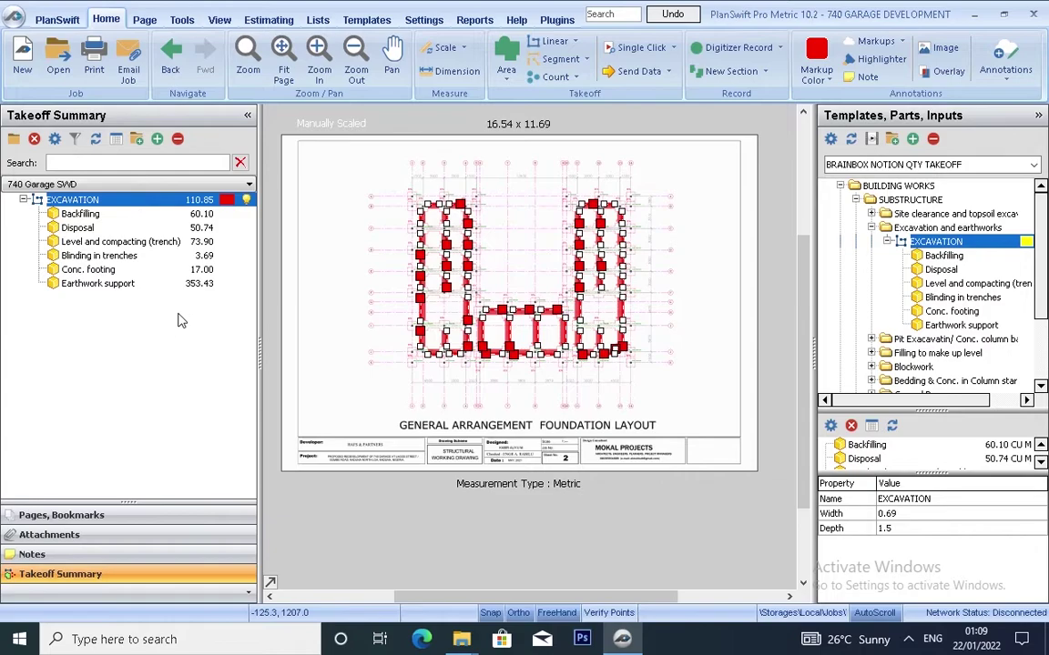
left_click(138, 213)
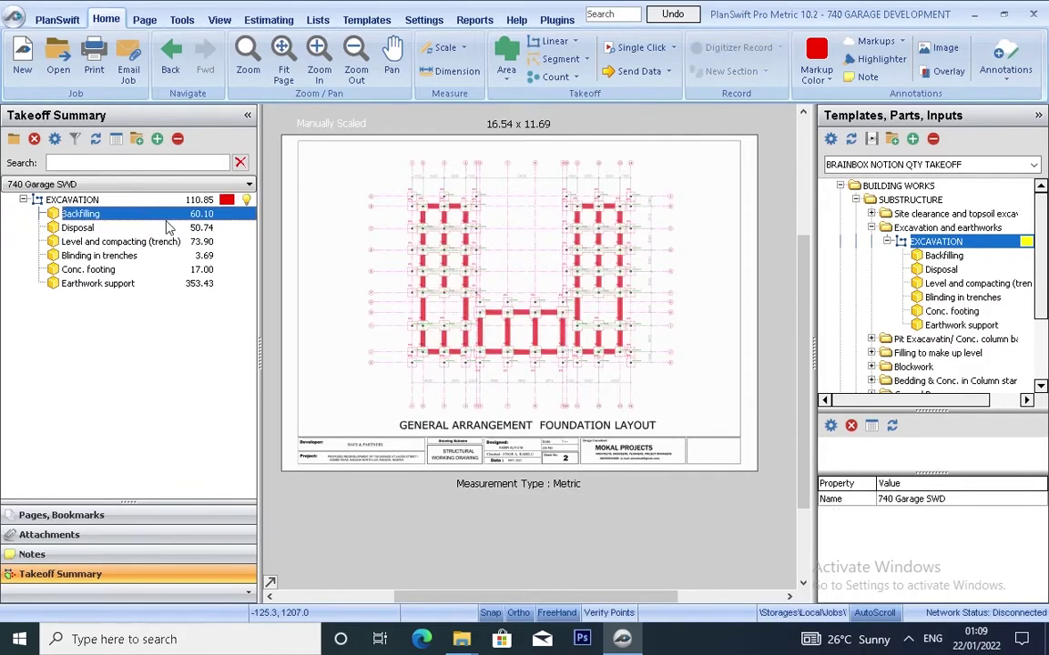
left_click(169, 228)
left_click(171, 242)
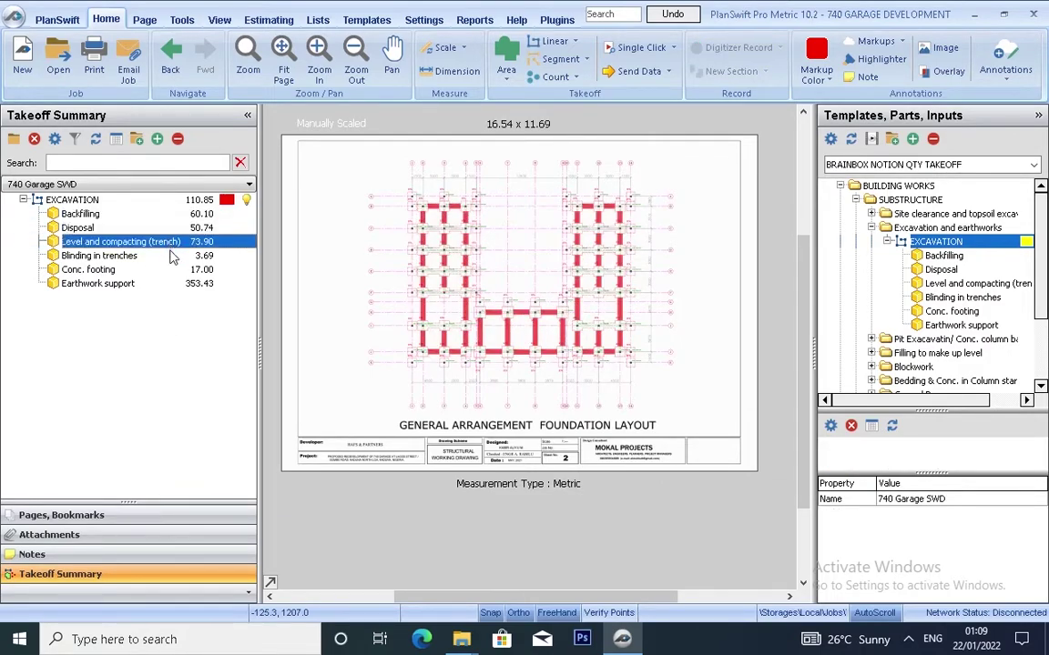
left_click(171, 256)
left_click(174, 270)
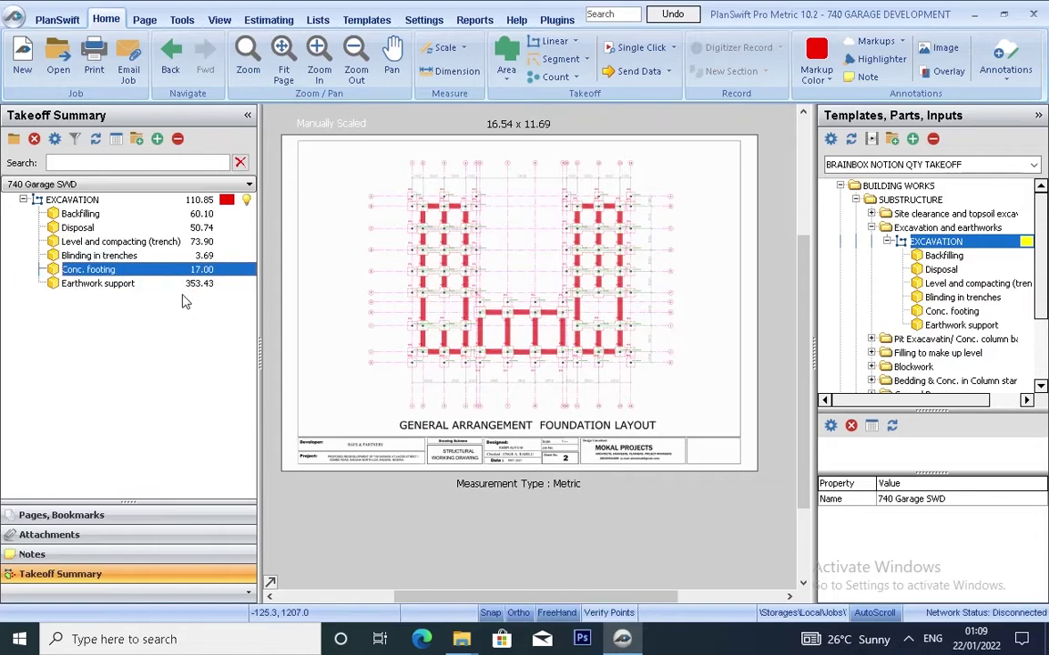
left_click(181, 288)
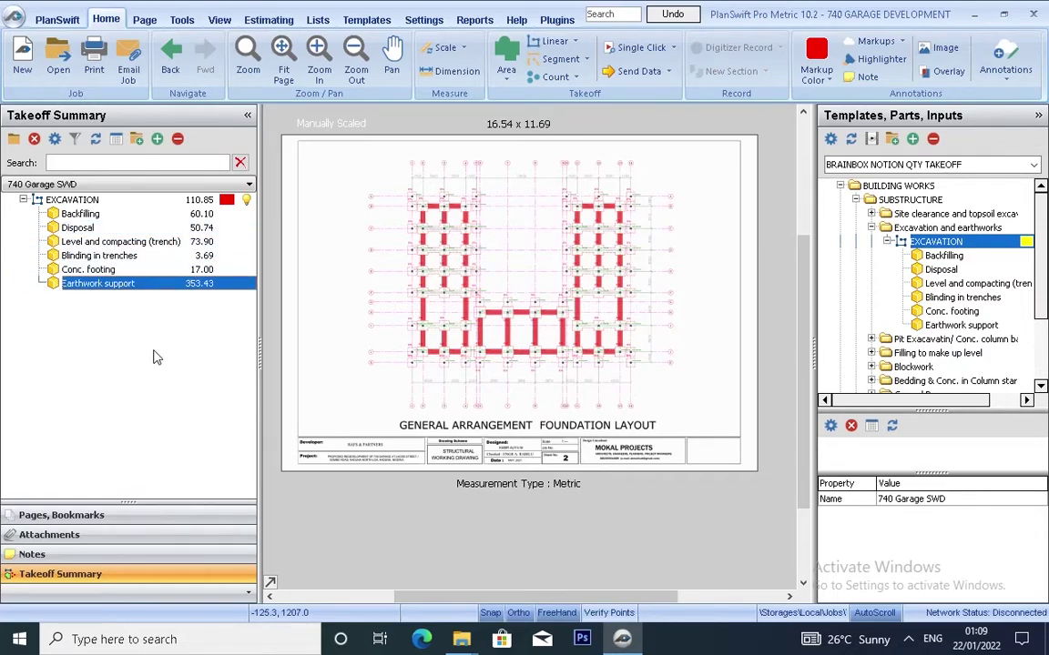
left_click(141, 530)
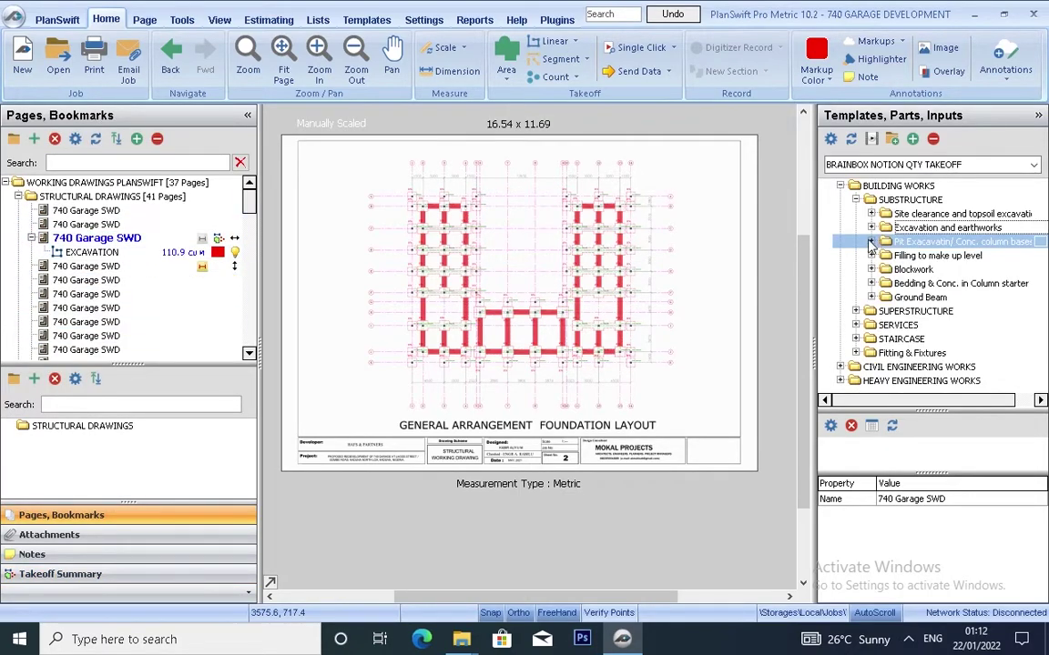
Step: Expand Pit Excavation to column base and inspect its Blinding, Conc. in columns base, Formwork and Reinforcement items
left_click(871, 242)
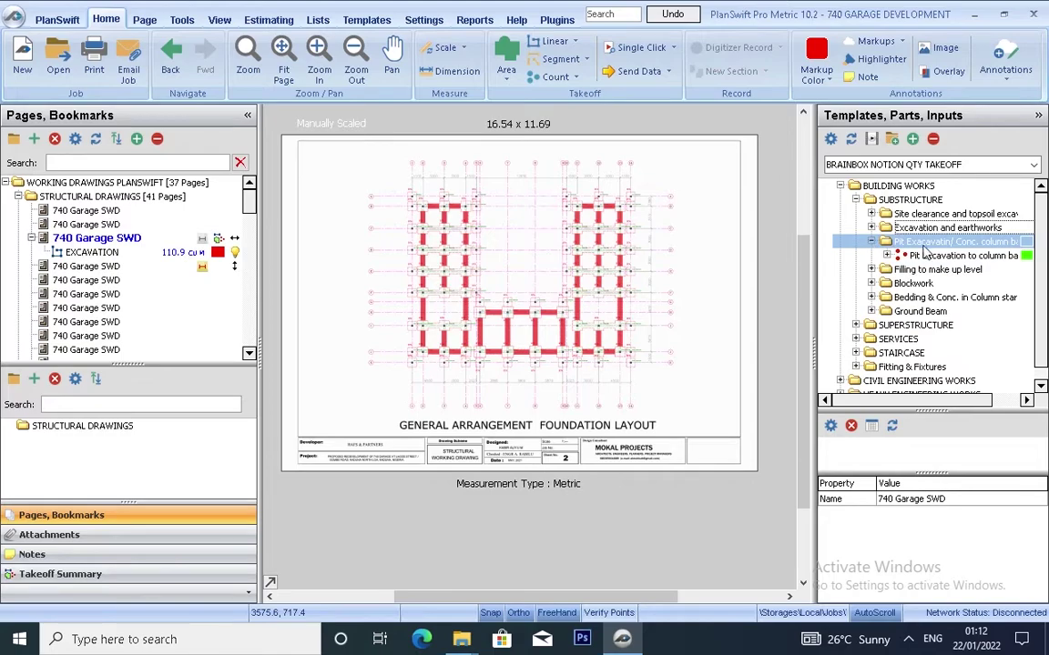
left_click(888, 257)
left_click(972, 272)
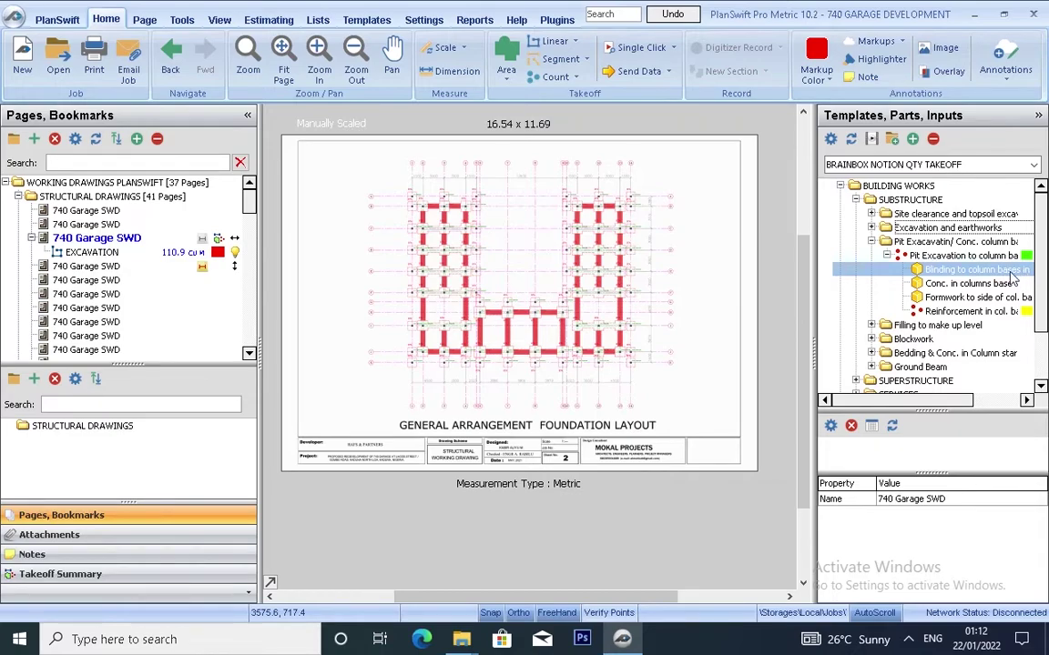
left_click(969, 284)
left_click(956, 298)
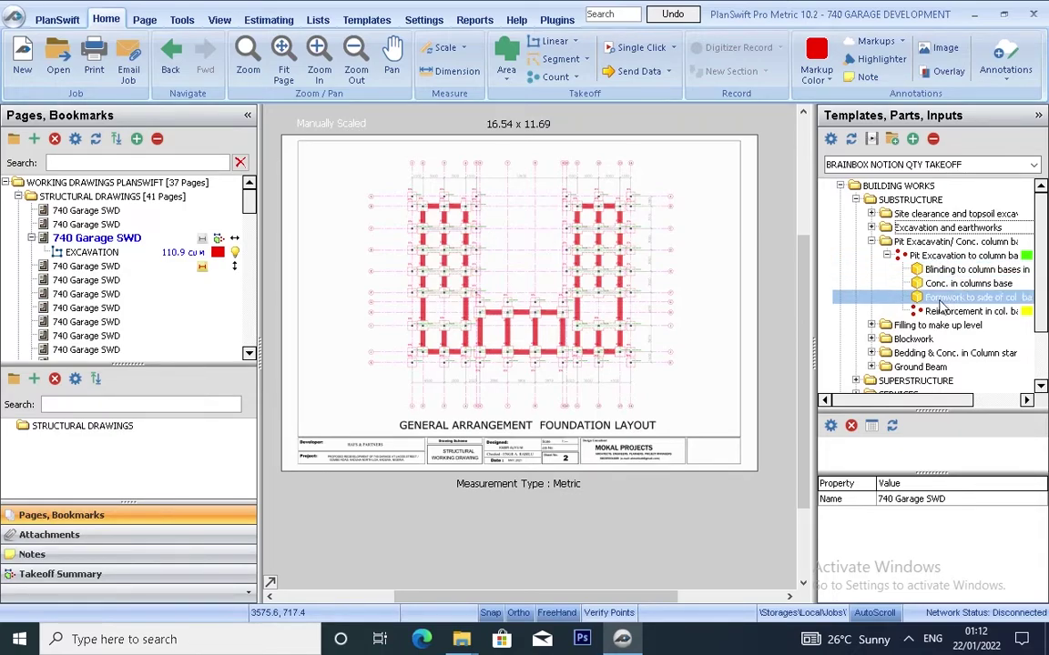
left_click(956, 312)
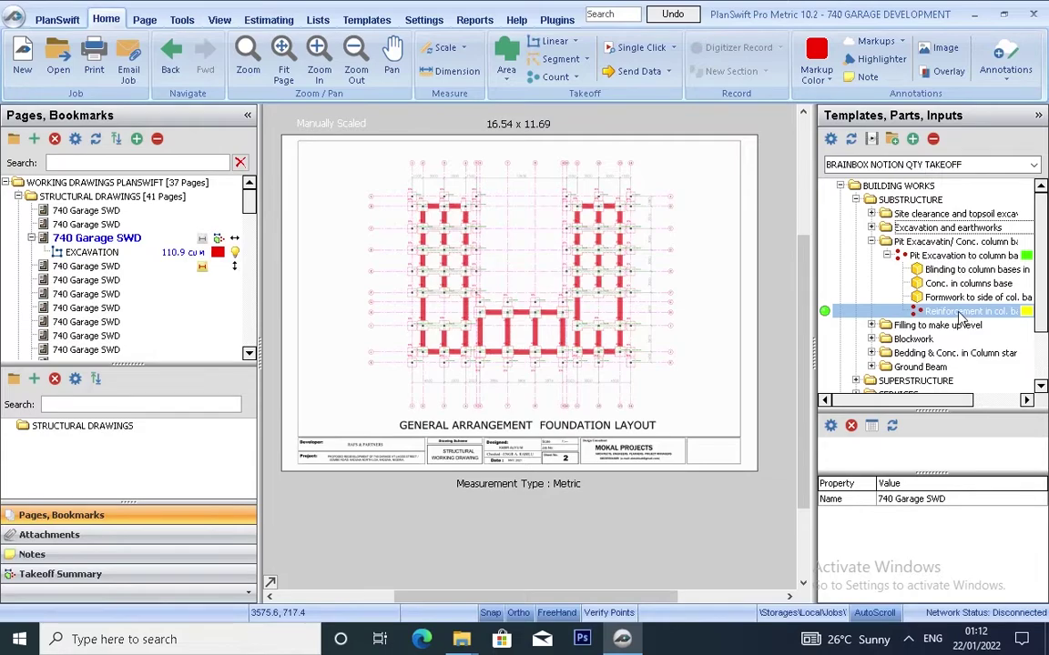
left_click(904, 258)
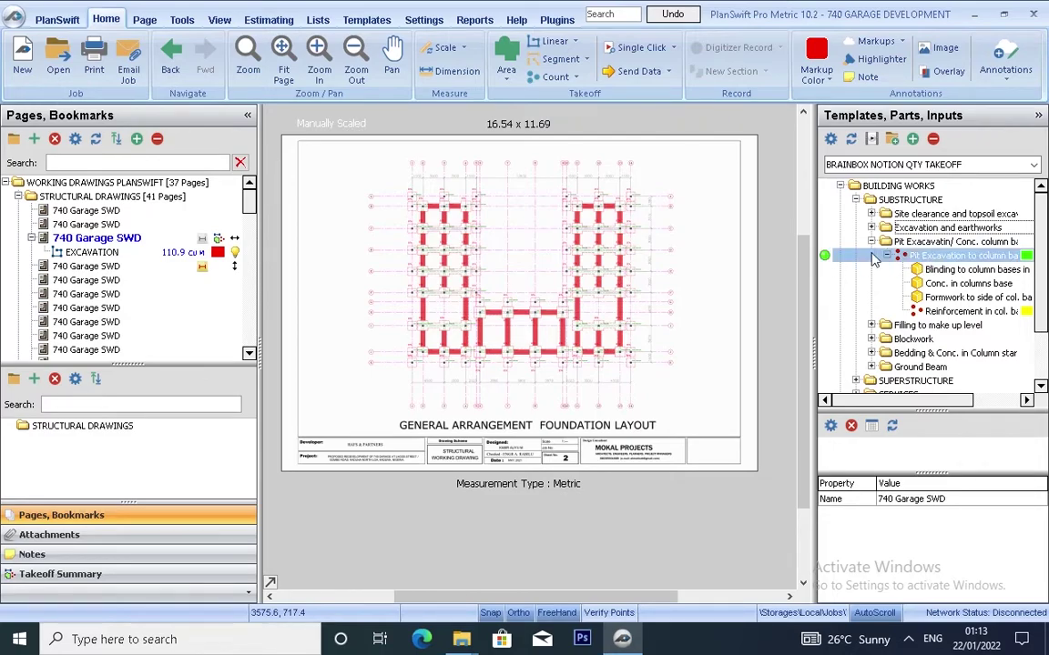
Step: Switch from the foundation plan to the Column Base Details sheet showing the 1.50 M footing dimension
scroll(437, 192, "up", 5)
scroll(462, 186, "up", 2)
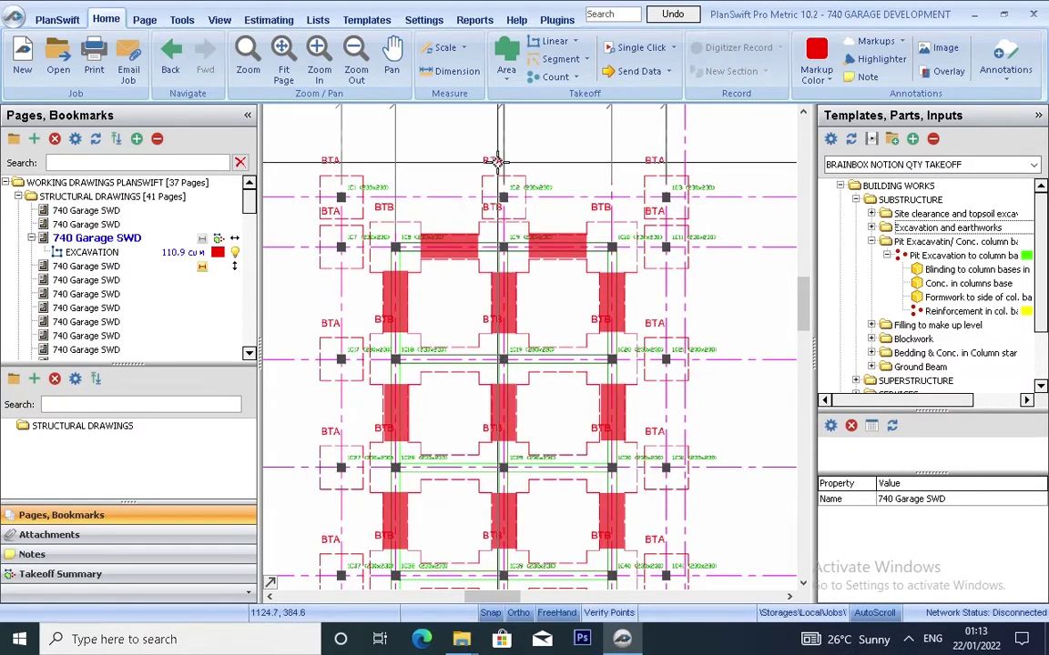
scroll(492, 161, "down", 2)
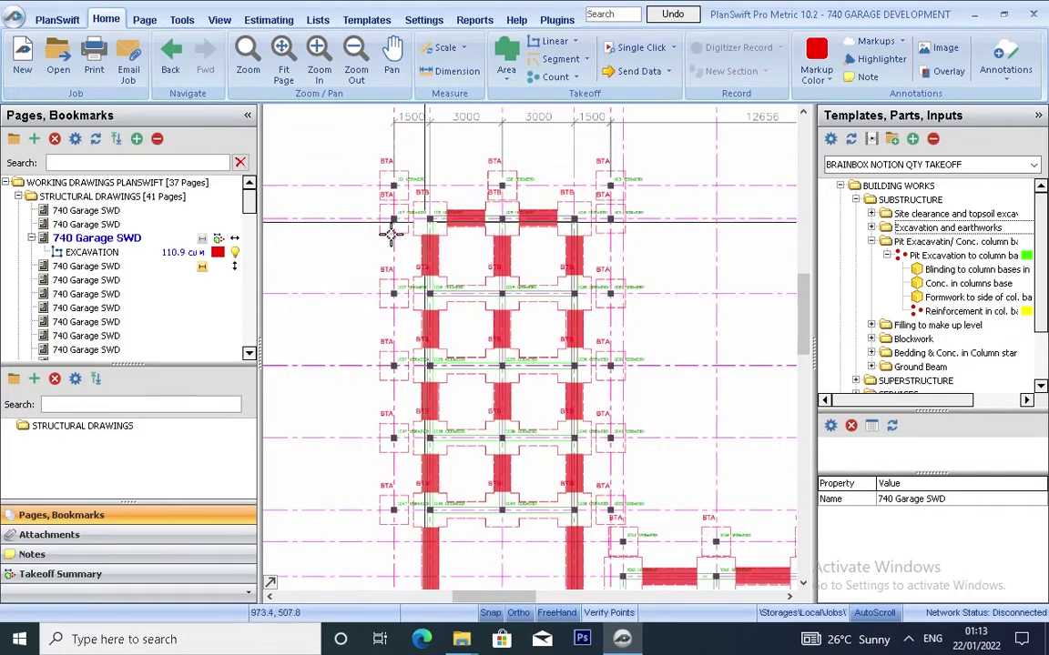
left_click(126, 267)
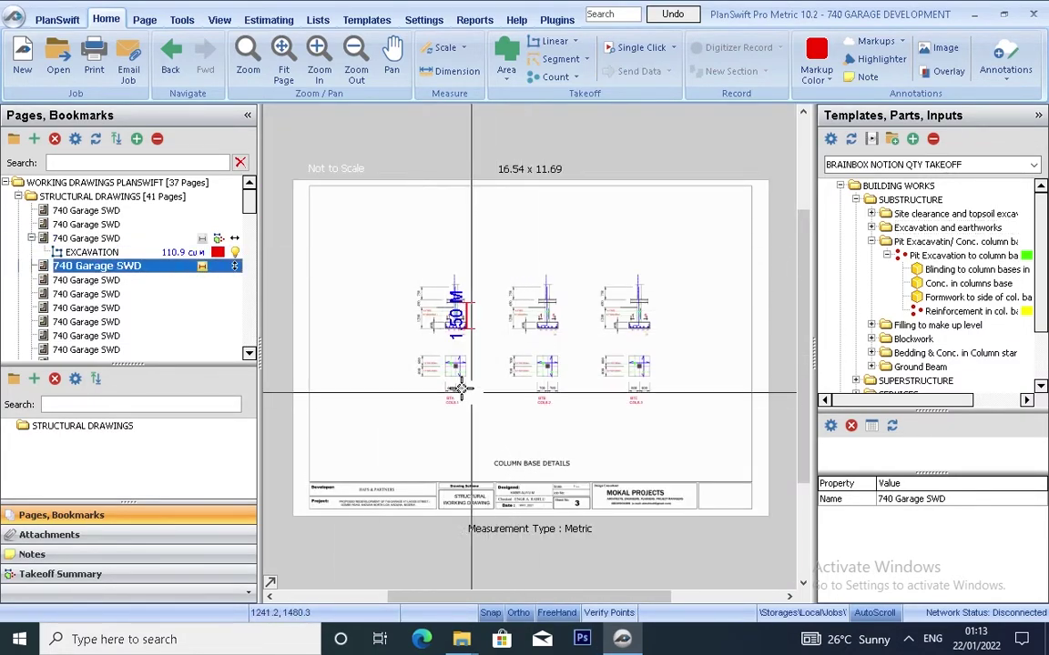
Step: Zoom into BTA COLS.1 to read its 600 + 600 base size, then return to the foundation layout
scroll(455, 400, "up", 3)
scroll(491, 447, "down", 4)
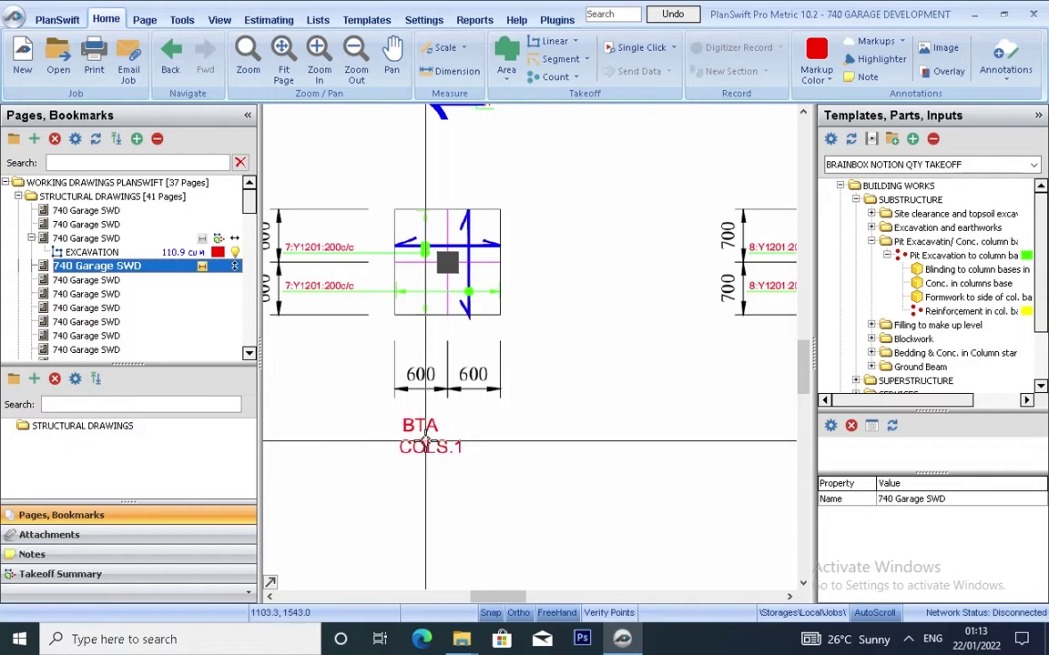
scroll(475, 303, "down", 1)
scroll(591, 414, "up", 4)
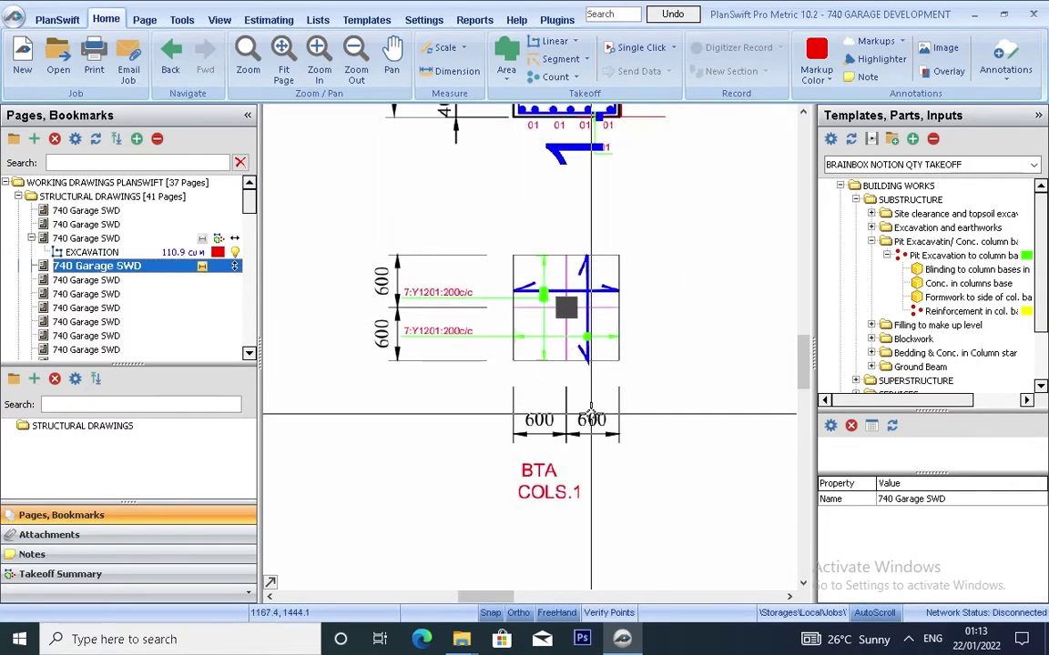
scroll(480, 305, "down", 3)
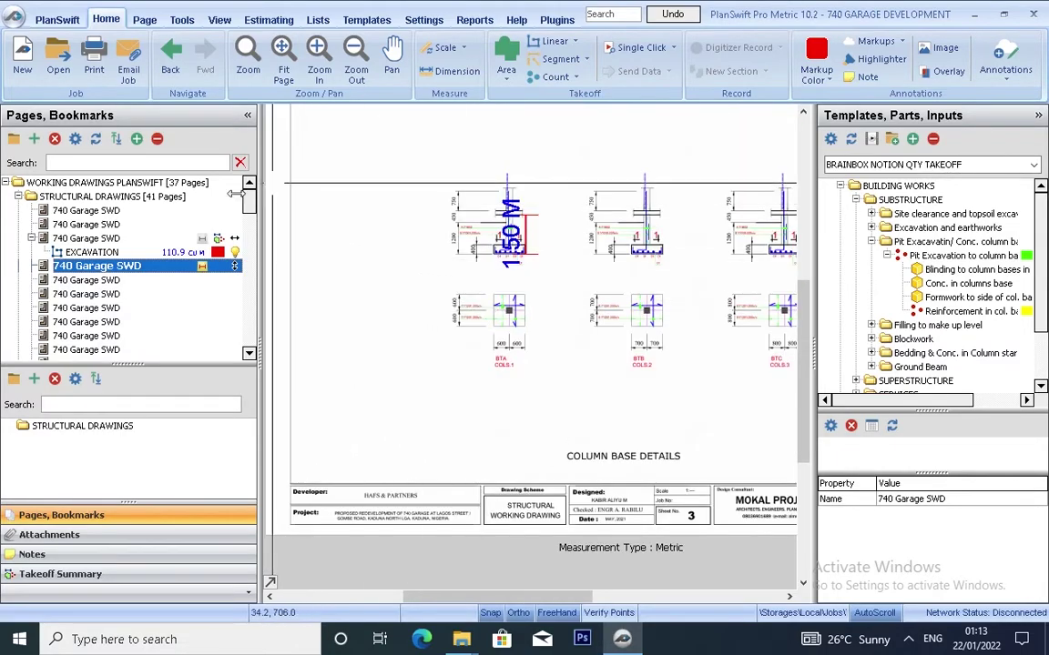
left_click(142, 240)
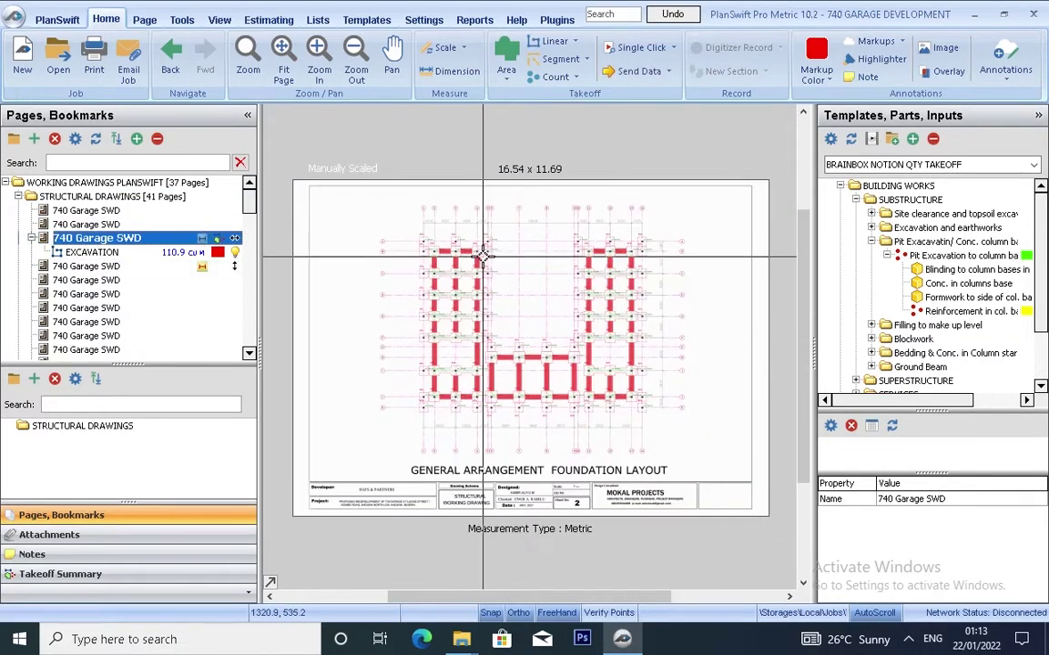
Step: Hide the red EXCAVATION trench shapes on the foundation layout
scroll(508, 191, "up", 2)
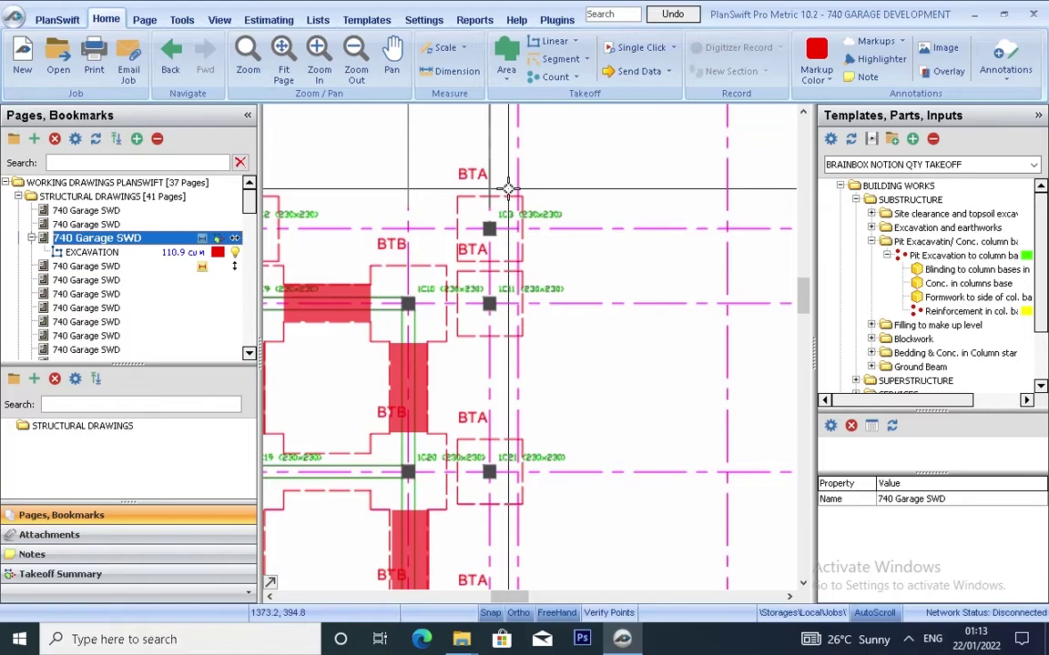
scroll(492, 200, "down", 2)
scroll(482, 210, "up", 2)
scroll(473, 219, "down", 2)
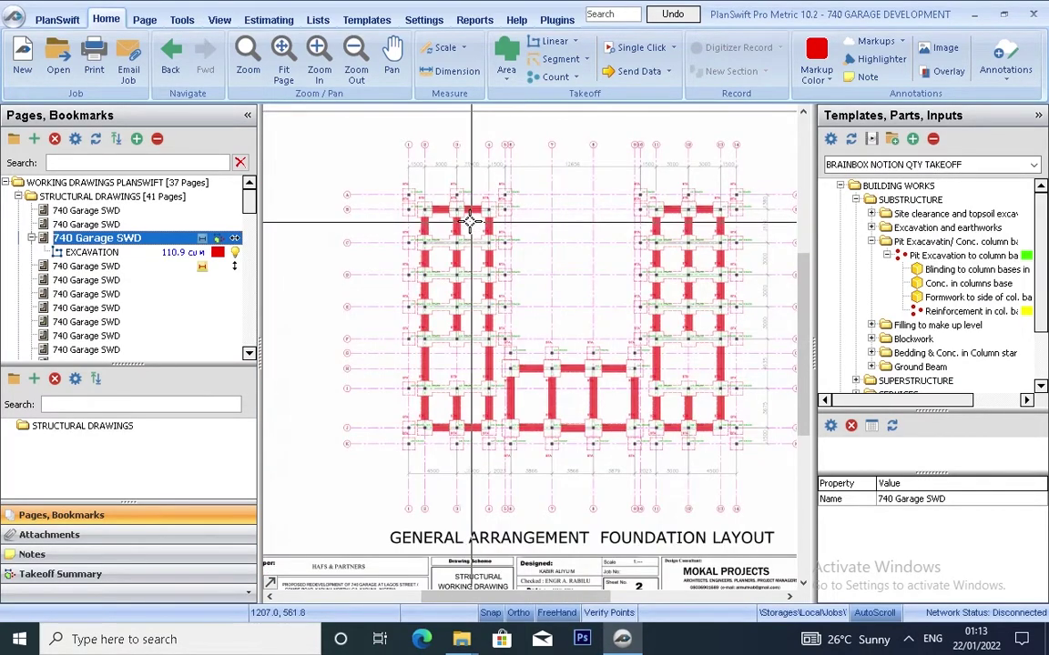
left_click(235, 252)
Step: Zoom into the top-left BTA/BTB footings and select the Pit Excavation to column base template
scroll(445, 234, "up", 2)
scroll(439, 229, "down", 2)
scroll(425, 182, "up", 2)
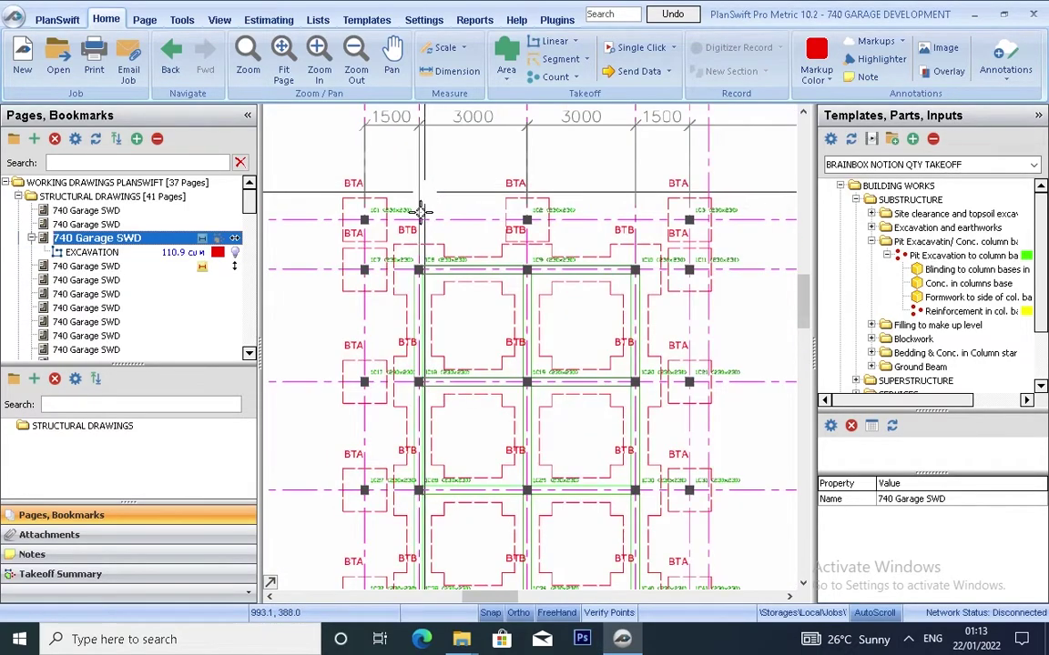
scroll(490, 208, "down", 2)
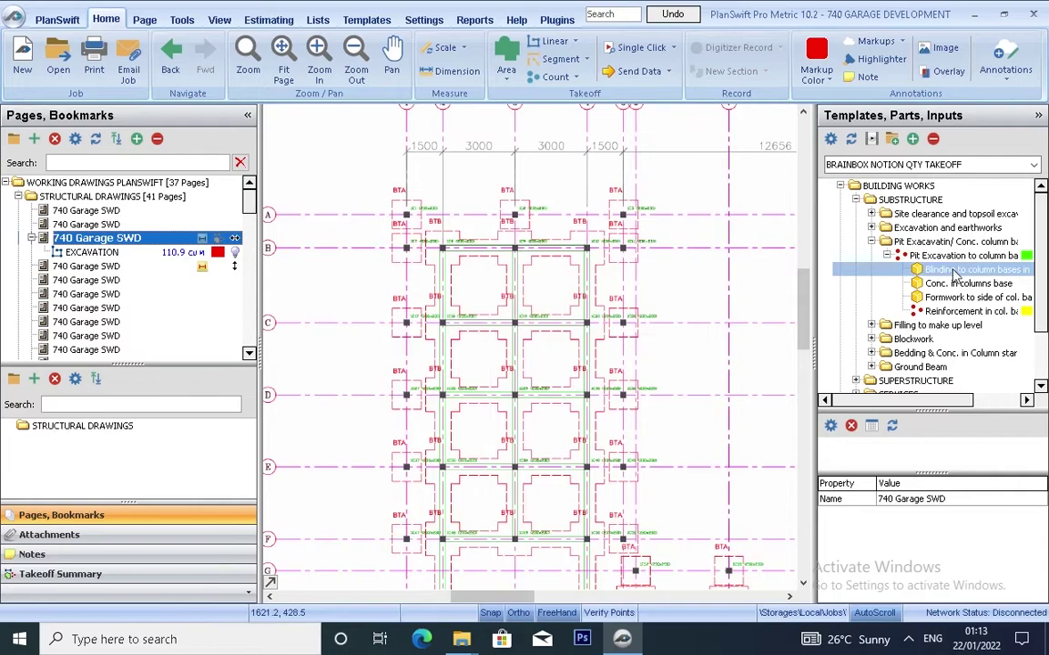
left_click(883, 257)
Step: In the Pit Excavation to column base properties, enter 1.2 M for both sides and begin the depth
double_click(851, 260)
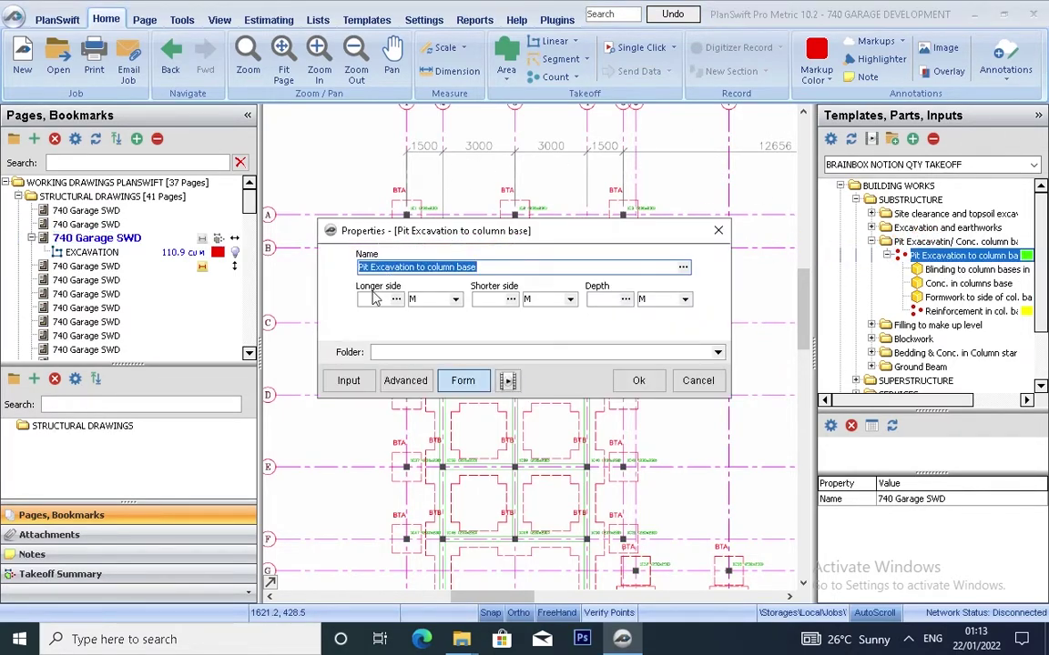
left_click(374, 299)
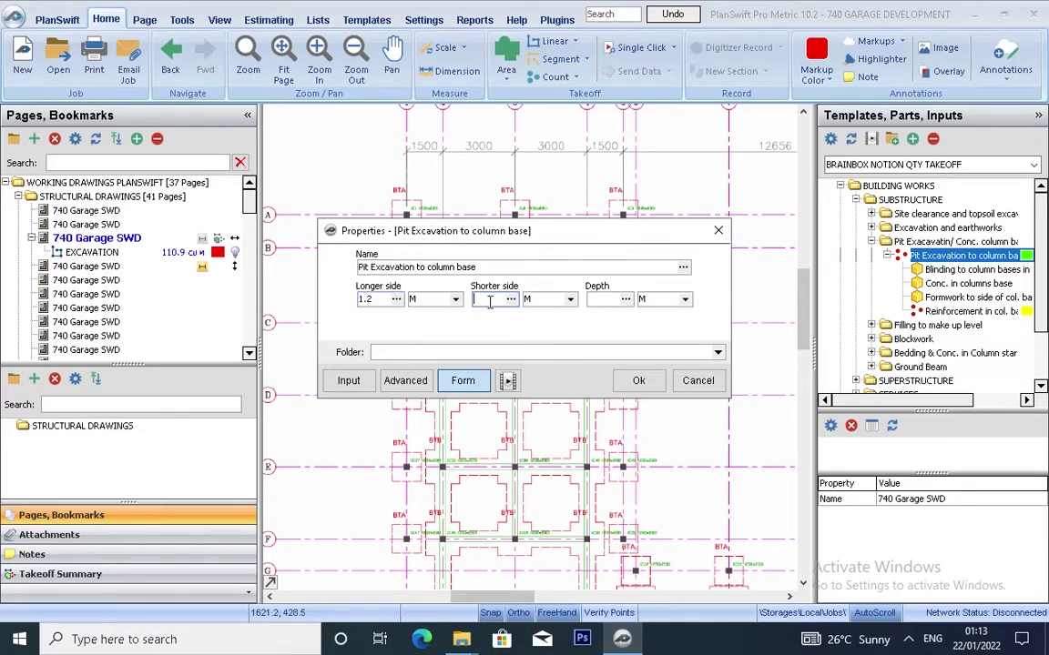
left_click(604, 300)
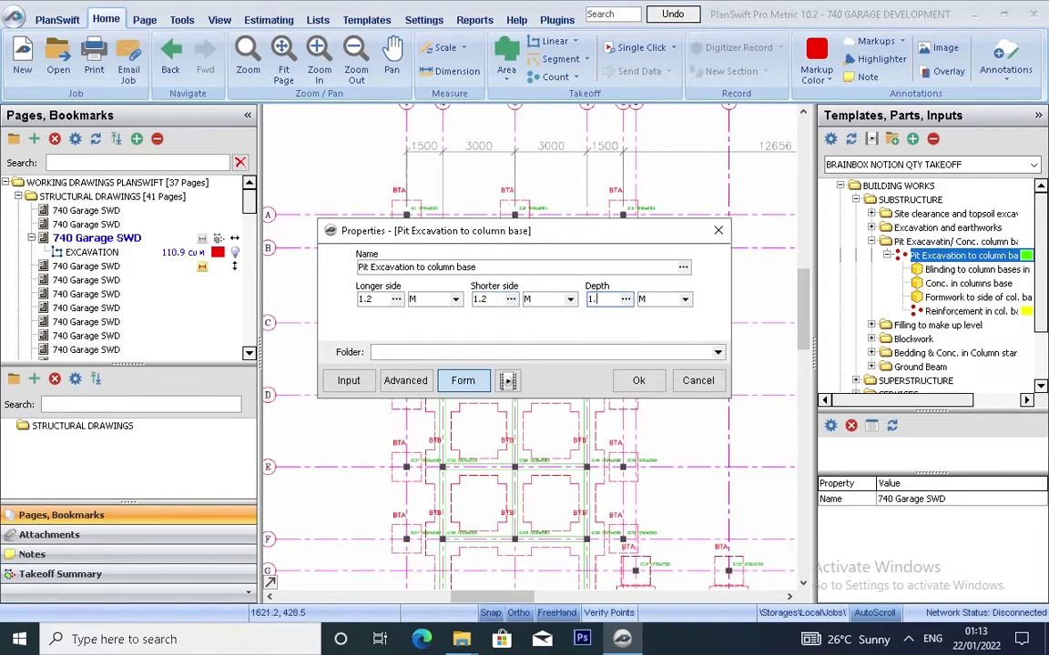